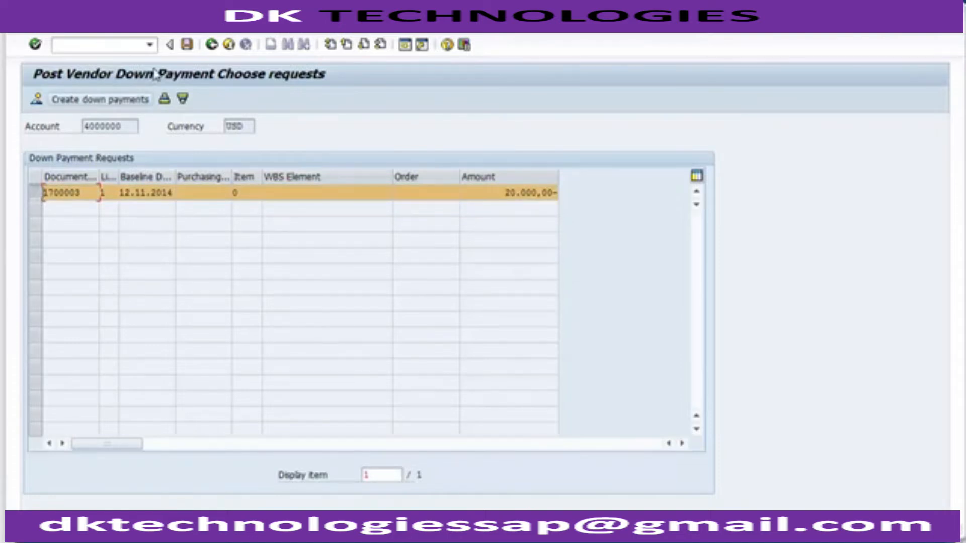
Simulate the vendor down payment and examine the posting keys and amounts of its bank and vendor line items
click(61, 32)
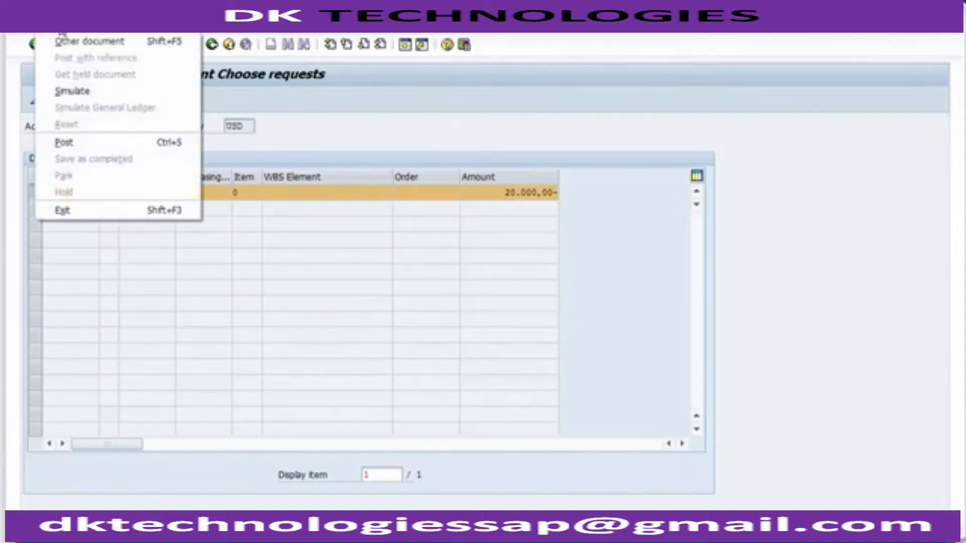
click(77, 93)
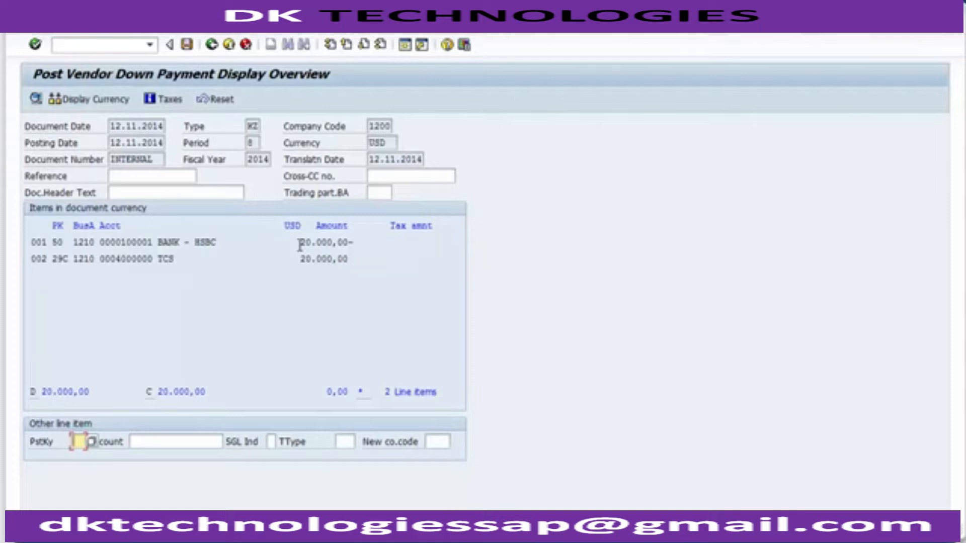
click(360, 242)
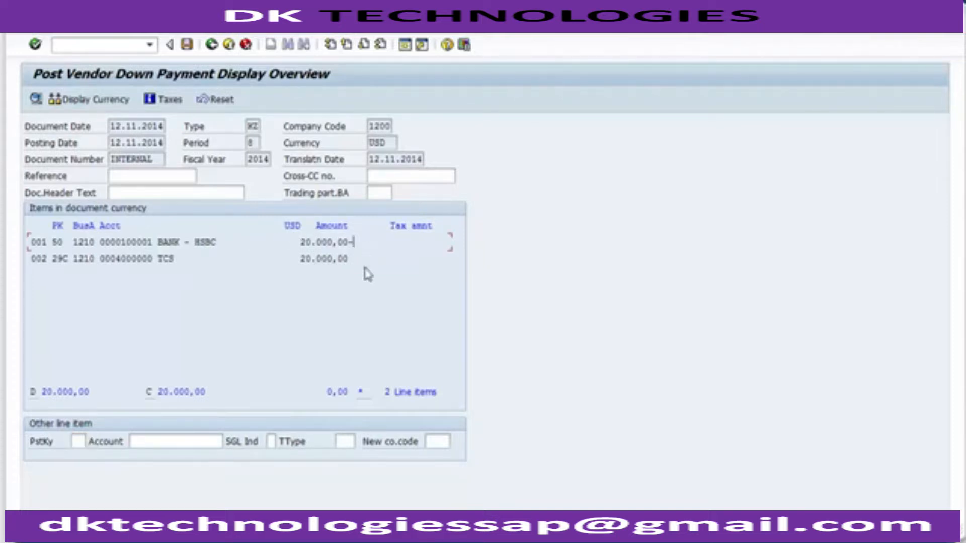
click(178, 258)
drag(354, 260, 301, 263)
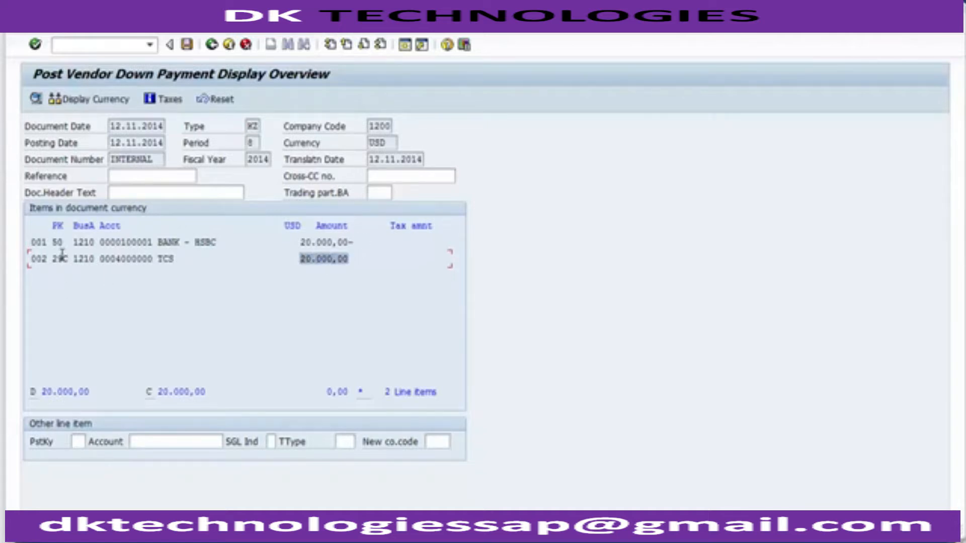
mouse_move(61, 259)
mouse_down()
mouse_move(53, 262)
mouse_move(58, 244)
mouse_move(69, 259)
mouse_up()
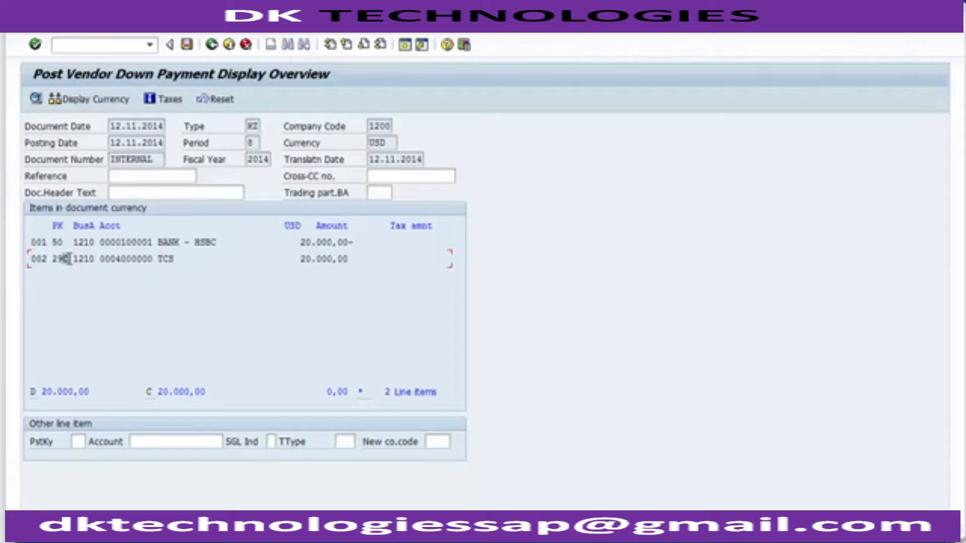
click(70, 304)
click(42, 242)
click(42, 259)
click(149, 294)
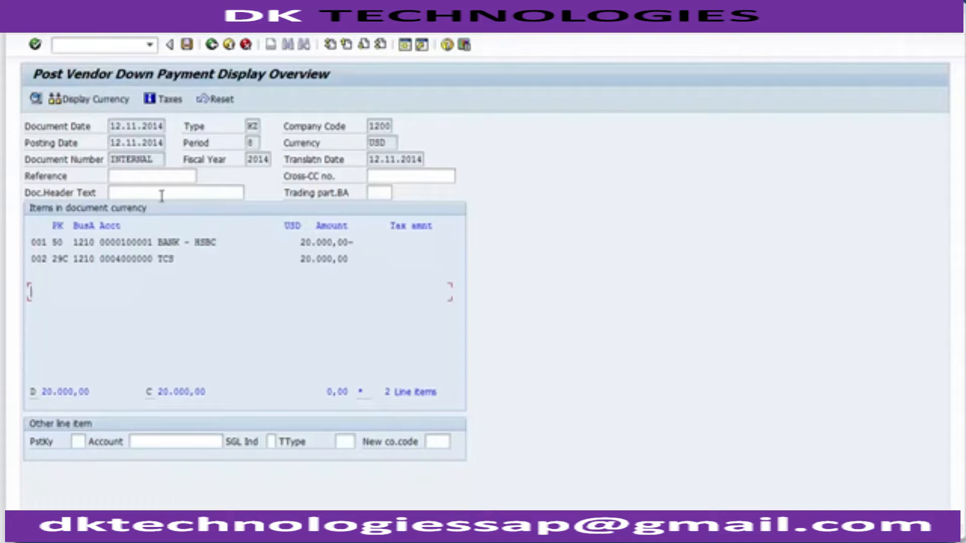
Post the simulated vendor down payment and display the posted document
click(187, 45)
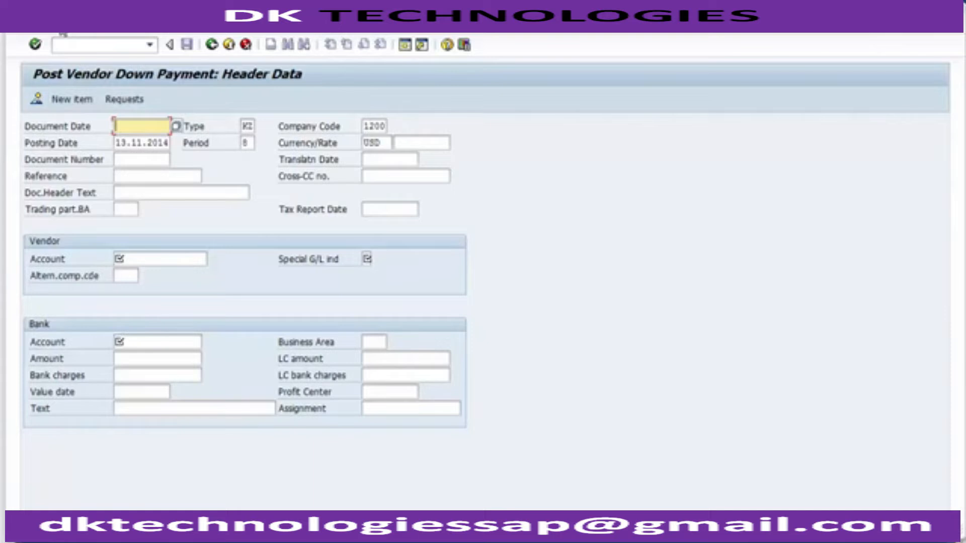
click(62, 33)
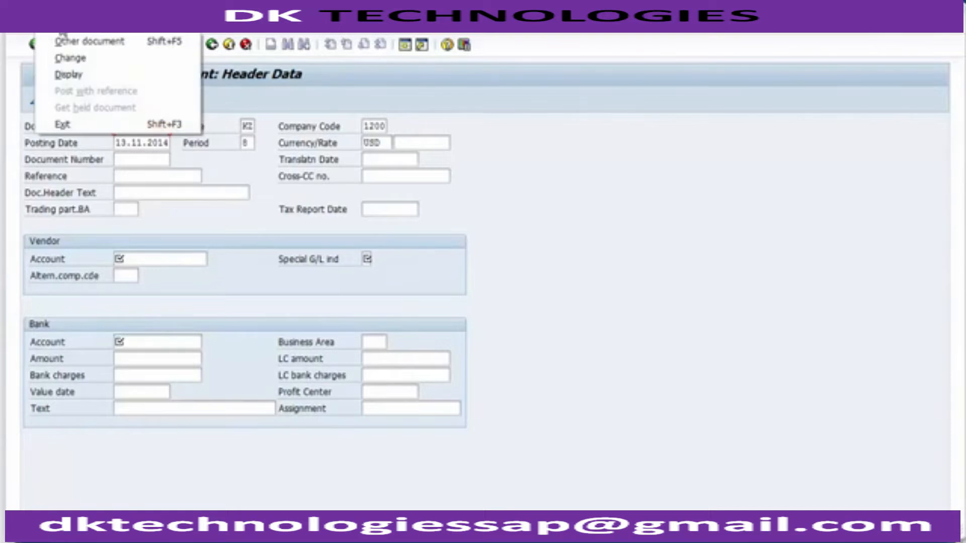
click(68, 77)
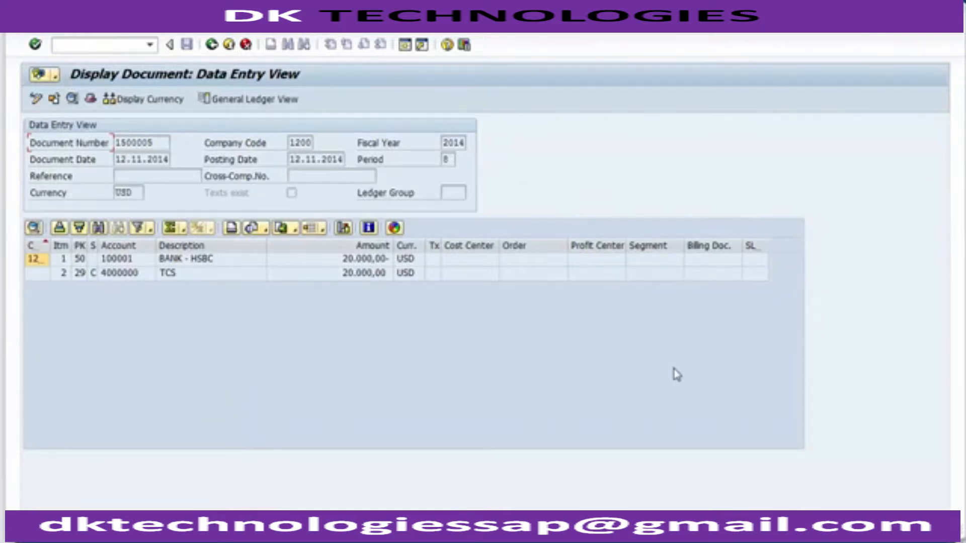
Run transaction /nfb03 and display the proposed document in company code 1200 for fiscal year 2014
click(99, 44)
text(/nfb03)
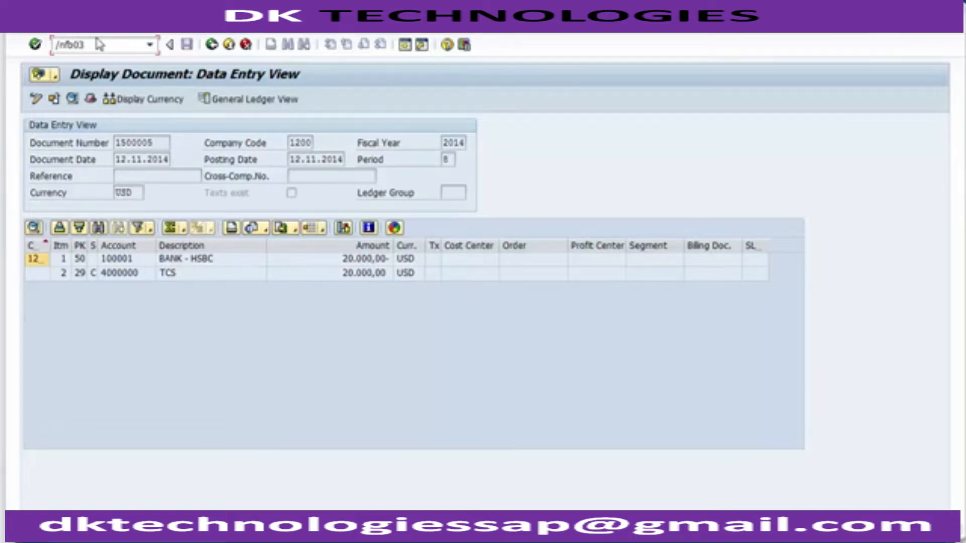
key(Return)
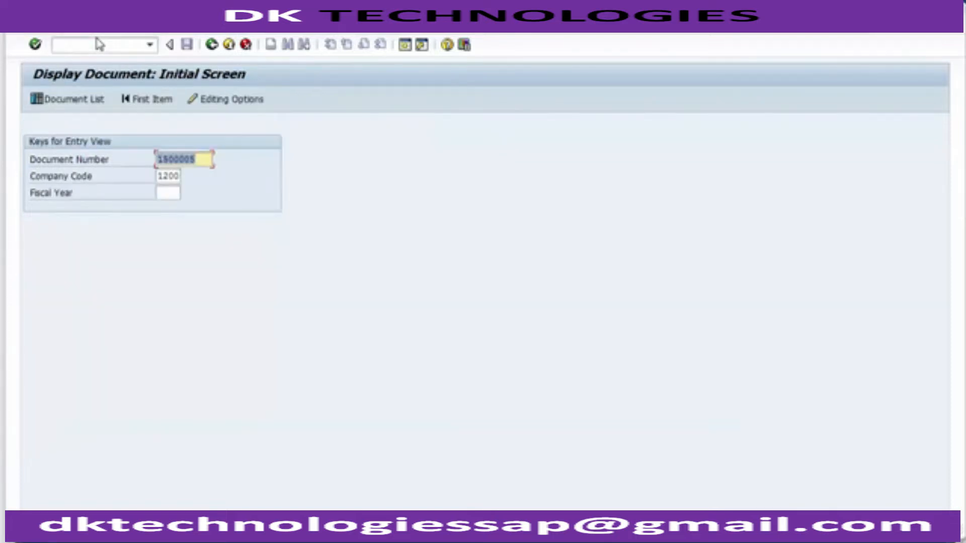
key(Tab)
key(Tab)
text(2014)
key(Up)
key(Up)
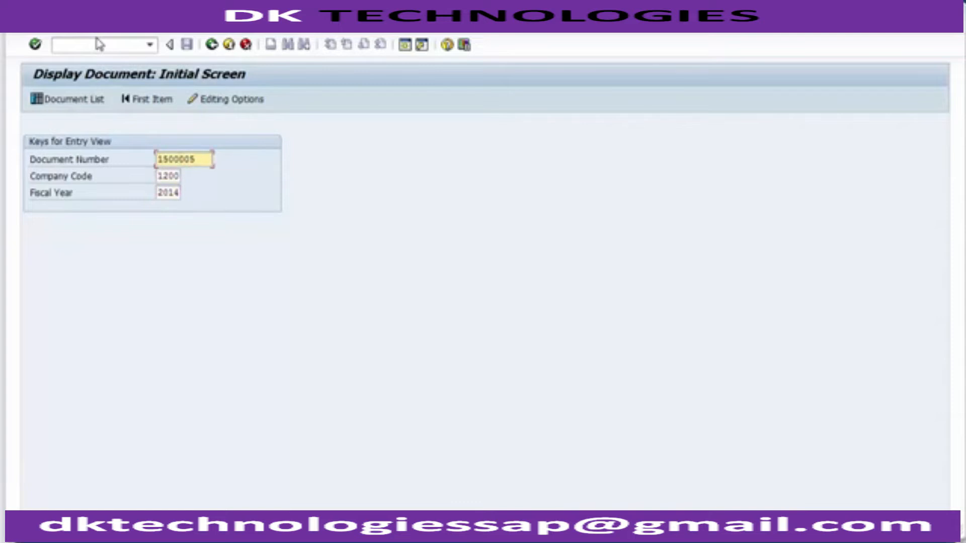
key(Down)
key(Down)
key(Return)
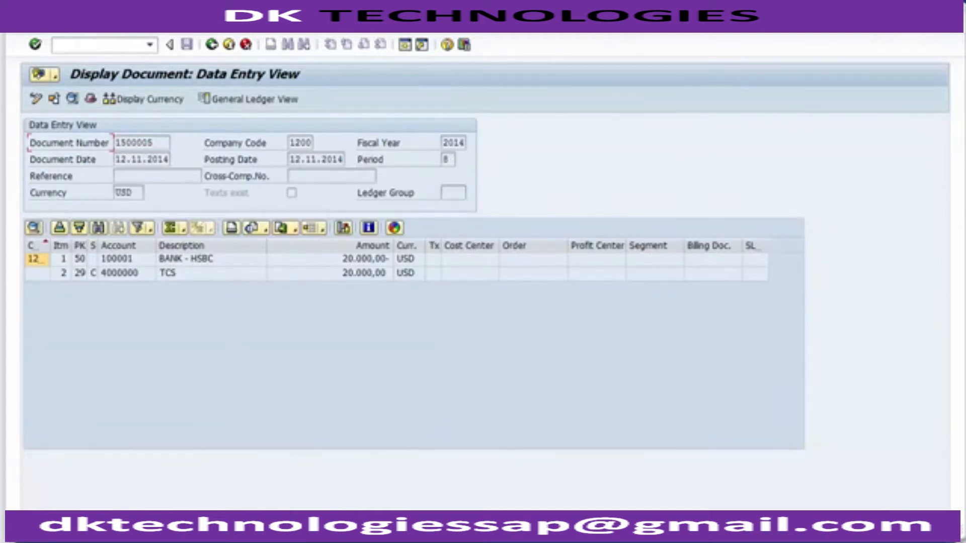
Return to the document display's initial screen, clear the document number and open the document list selection
click(212, 45)
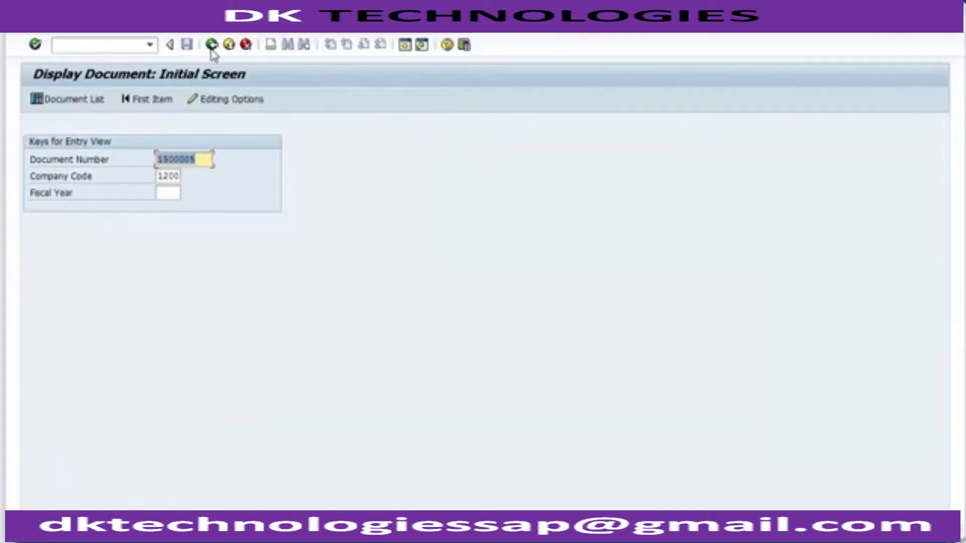
key(Delete)
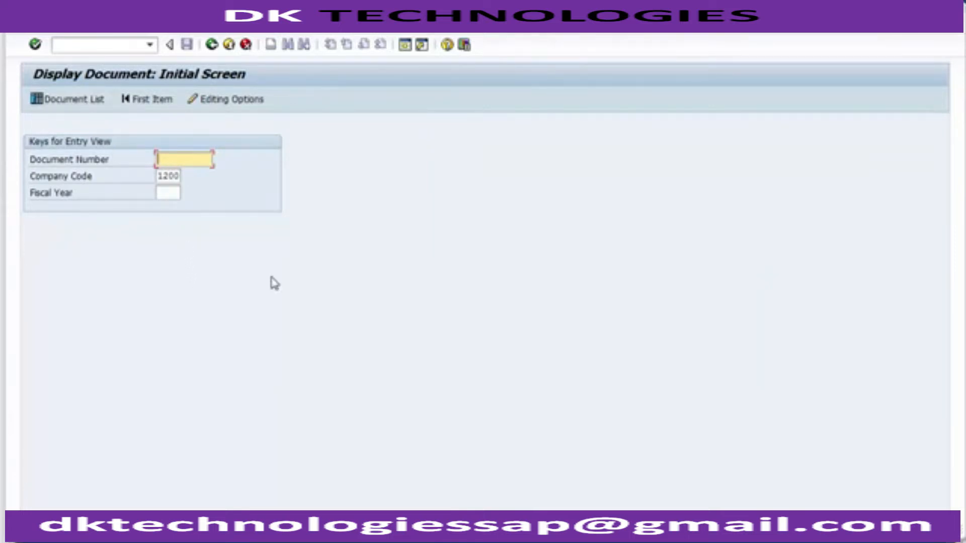
click(57, 104)
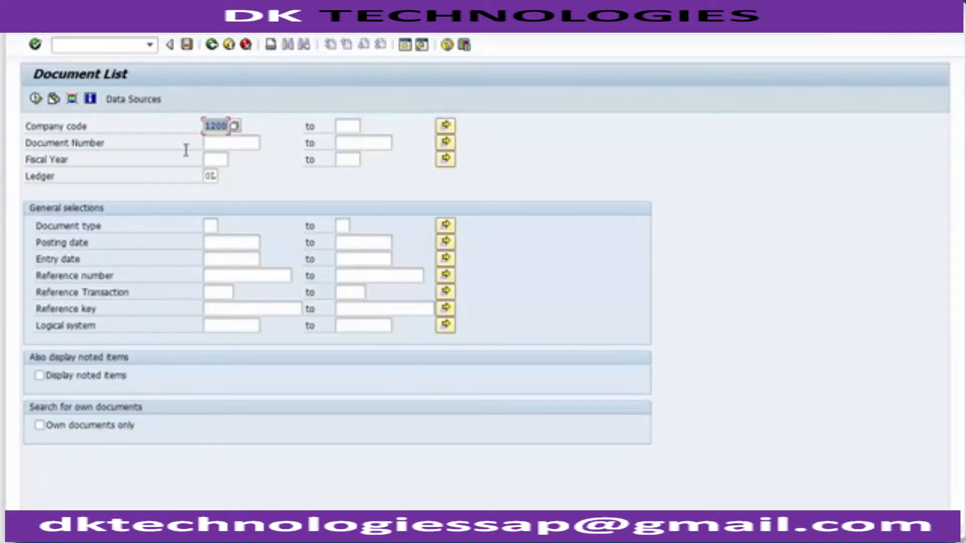
List the company code 1200 documents of type KZ with posting dates from 12112014 to 12112014
click(218, 244)
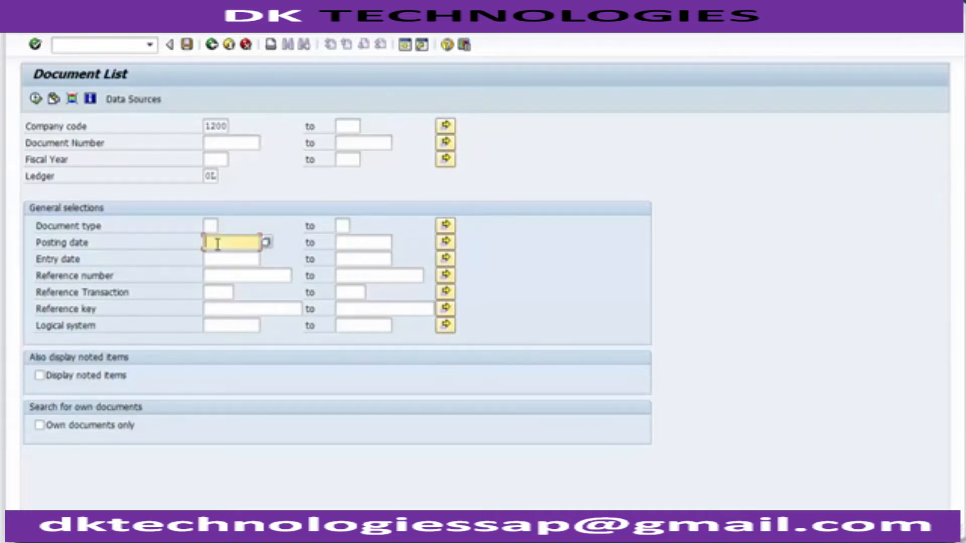
click(215, 144)
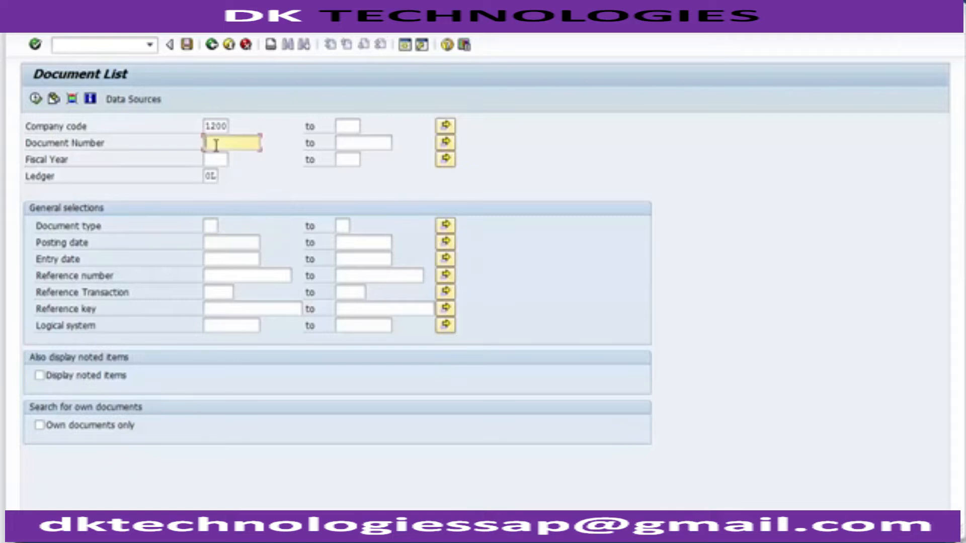
click(212, 228)
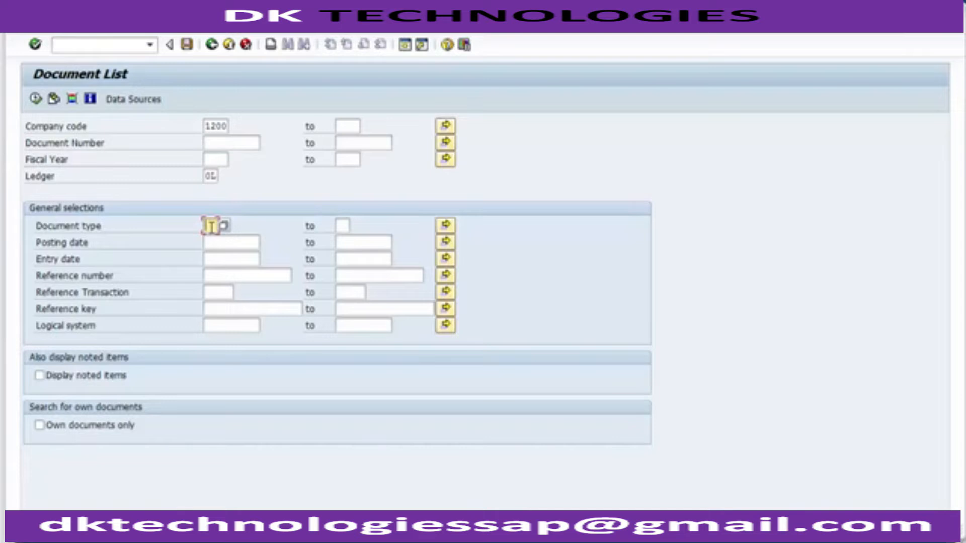
text(KZ)
click(214, 243)
text(12112014)
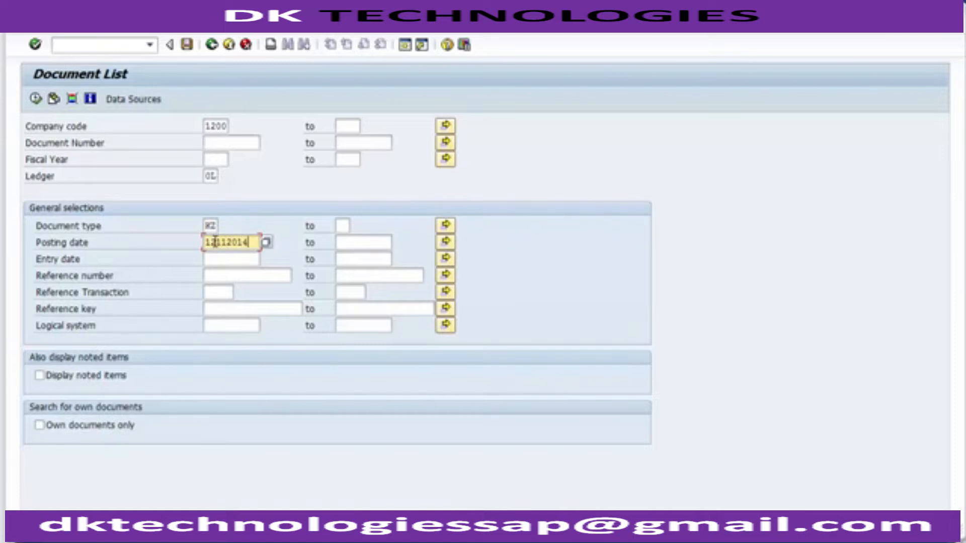
key(Tab)
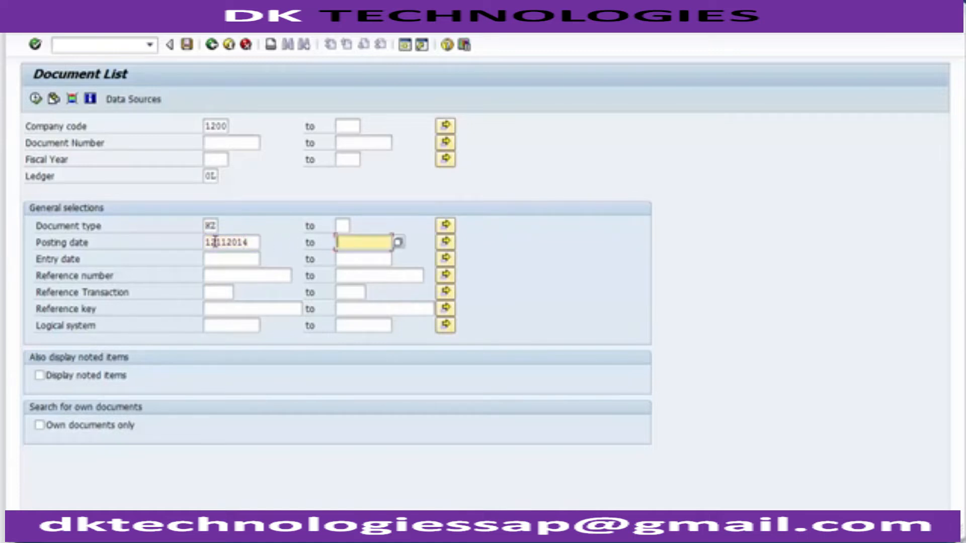
text(12112014)
click(35, 99)
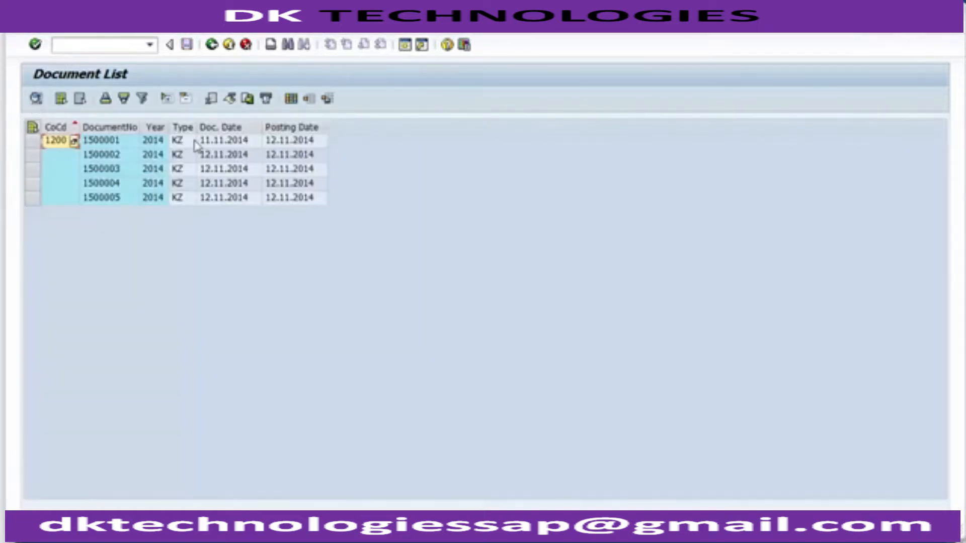
Examine the type, posting date and document number columns of the document list and return to the initial screen
click(181, 126)
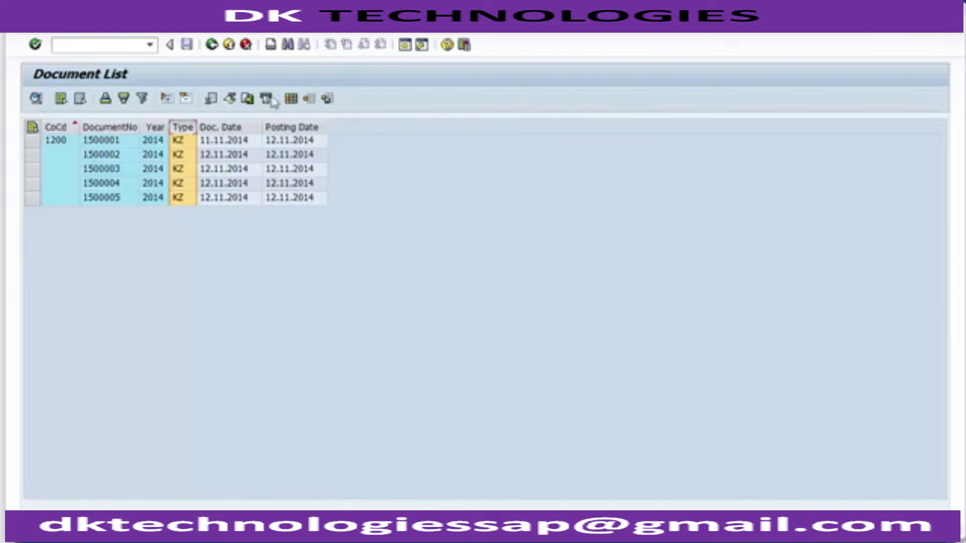
click(285, 126)
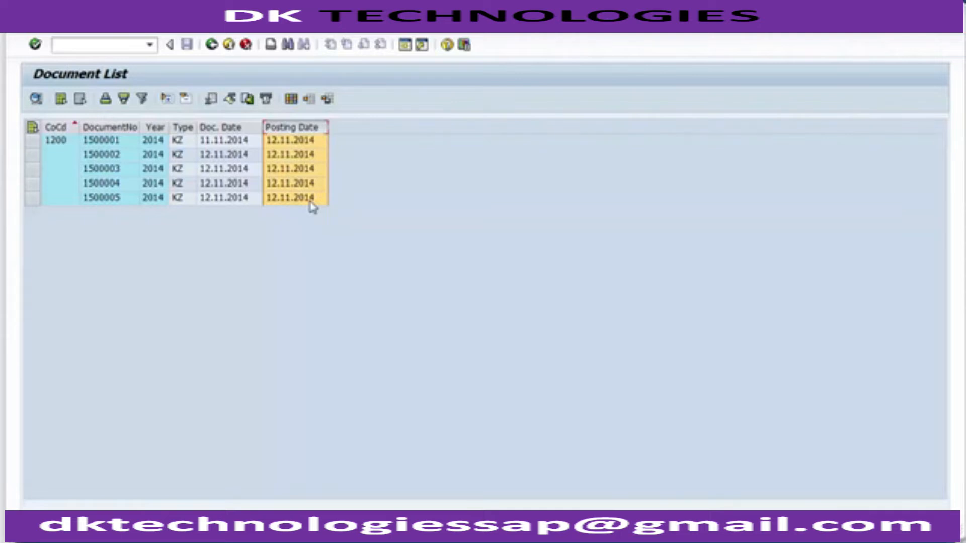
click(115, 128)
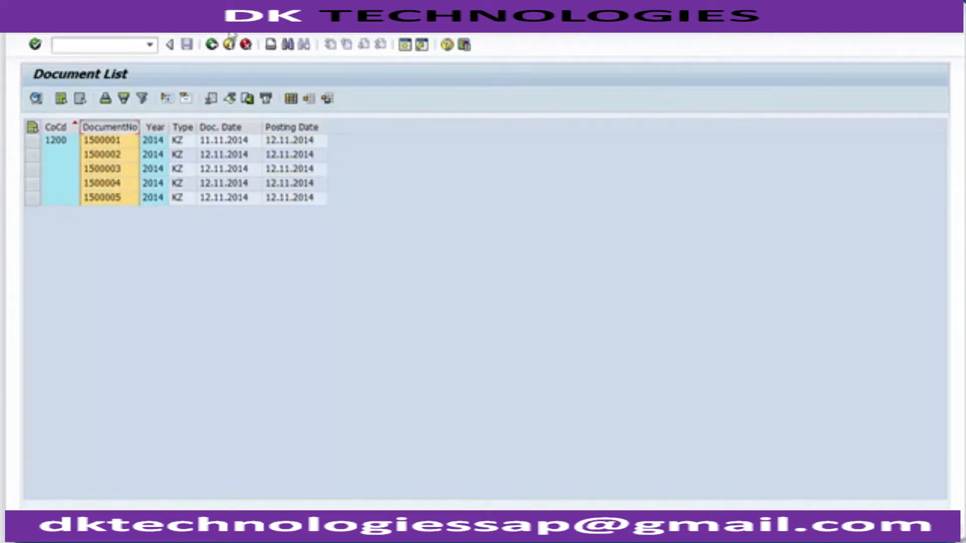
click(211, 53)
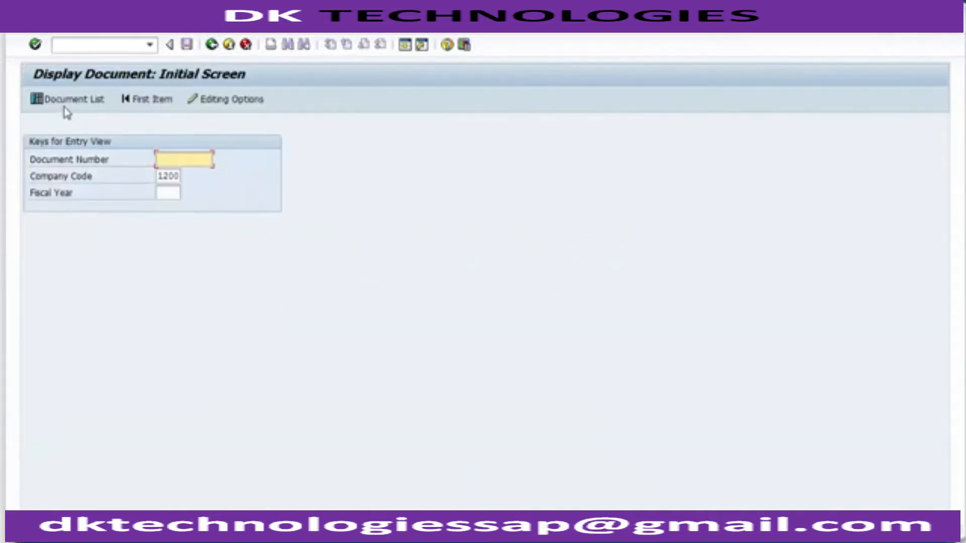
View the document list selection once more and leave the document display transaction
click(66, 100)
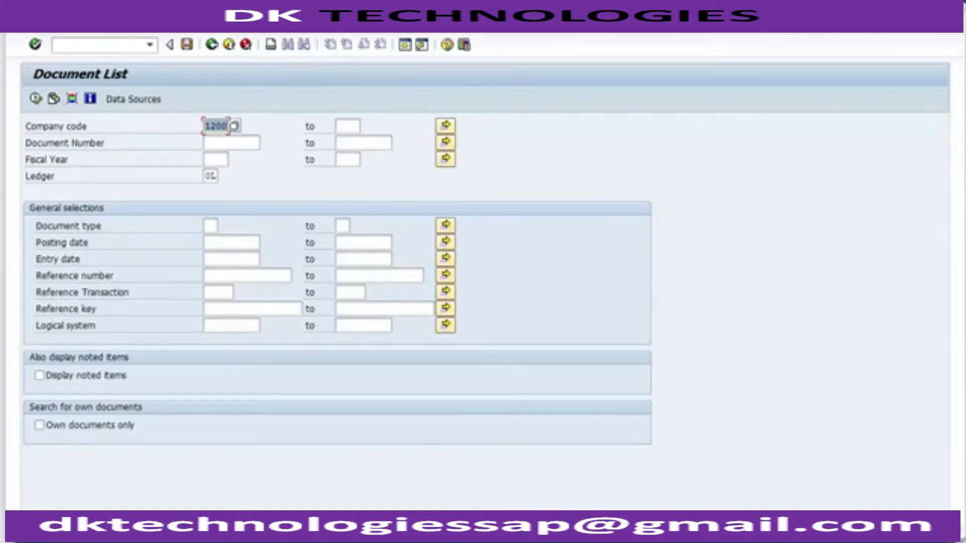
click(211, 46)
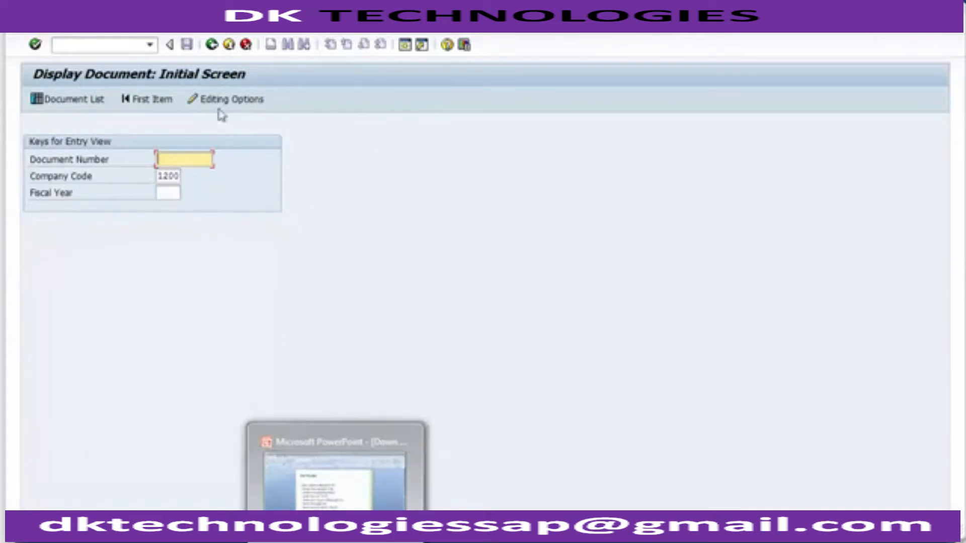
click(211, 44)
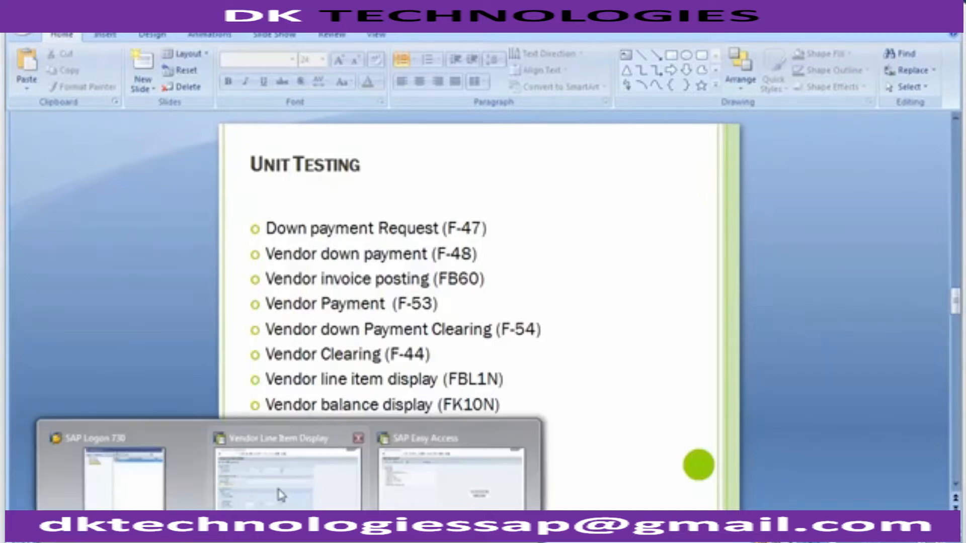
Switch to the Vendor Line Item Display window and list open items with only Special G/L transactions instead of noted items
click(281, 490)
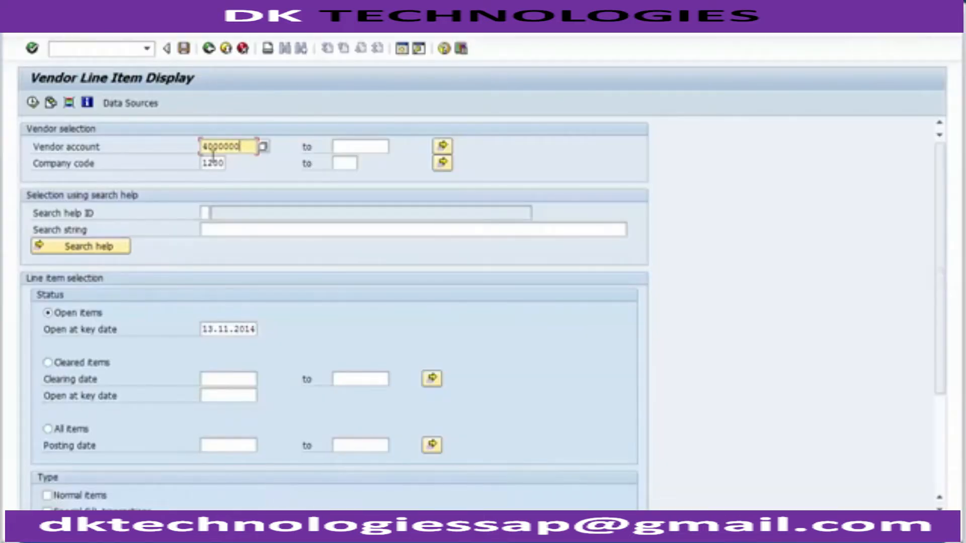
drag(937, 341, 936, 457)
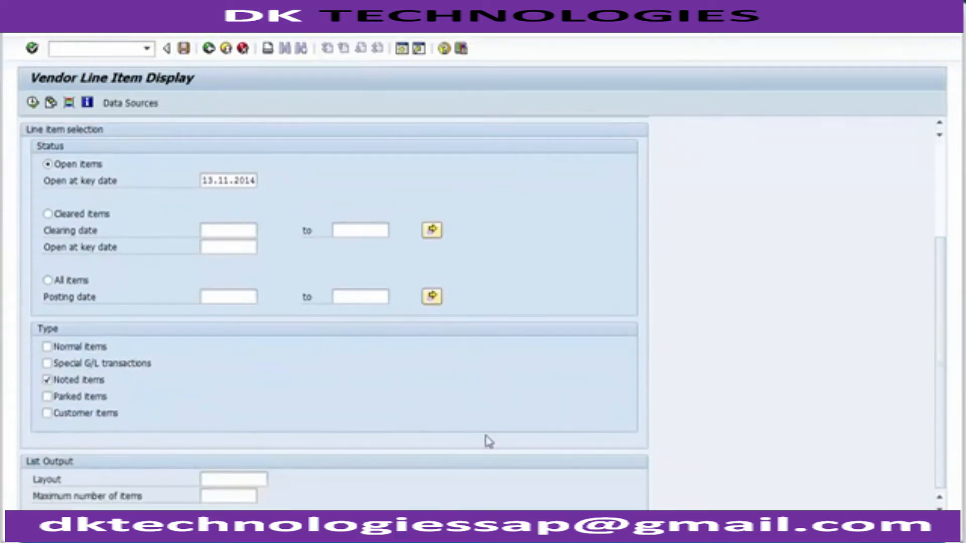
click(86, 383)
click(75, 367)
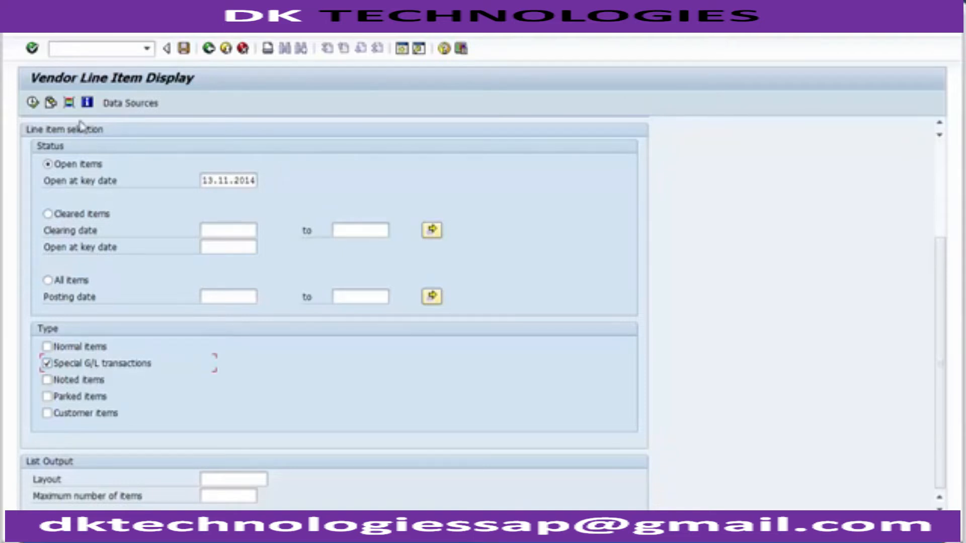
click(32, 103)
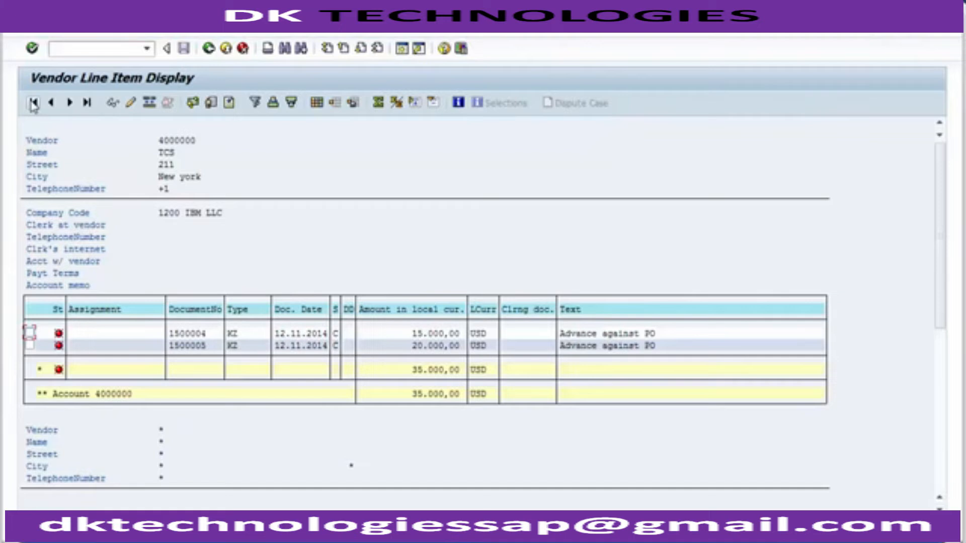
Examine the amounts, document dates and document numbers of the vendor's open down payment items
click(436, 335)
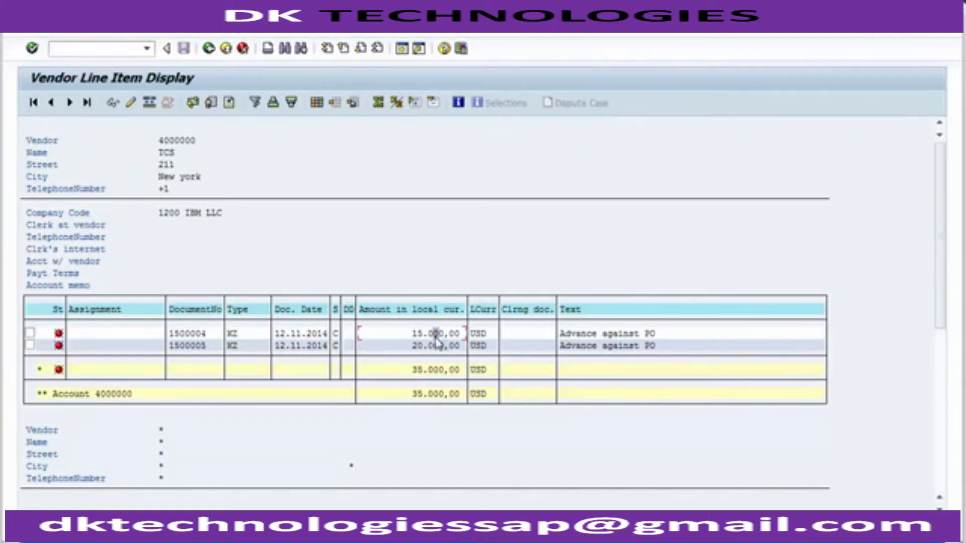
click(283, 349)
click(205, 349)
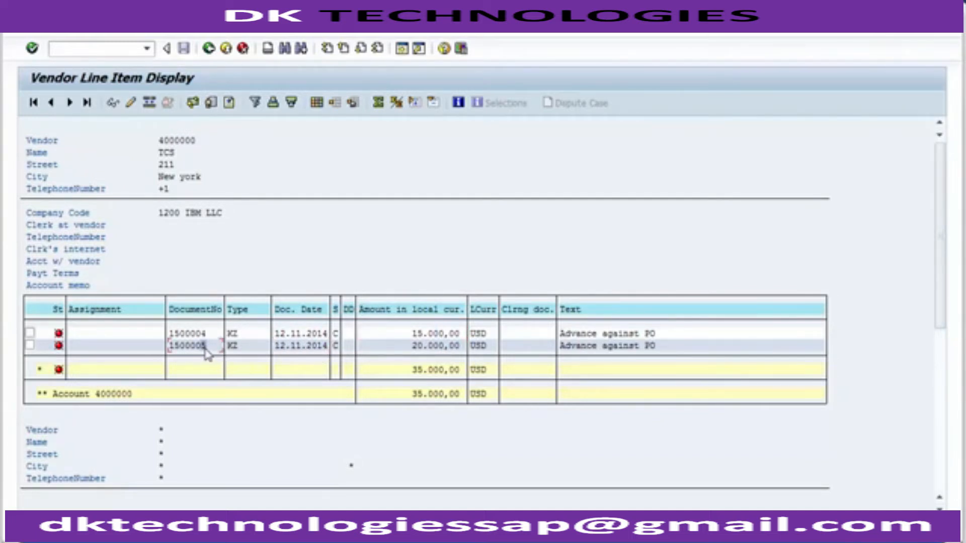
Check the amount and document date of the second down payment item and return to the line item selection screen
click(422, 352)
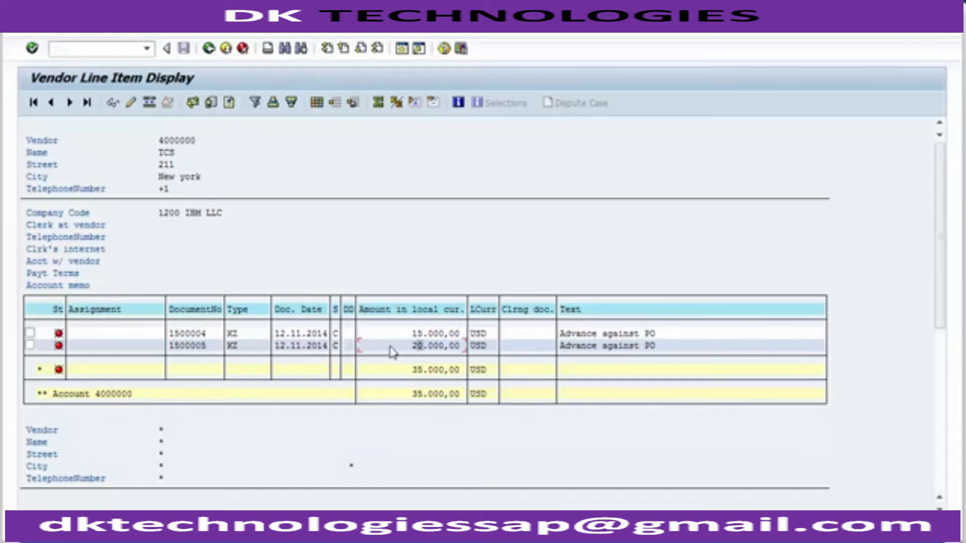
click(335, 313)
click(210, 50)
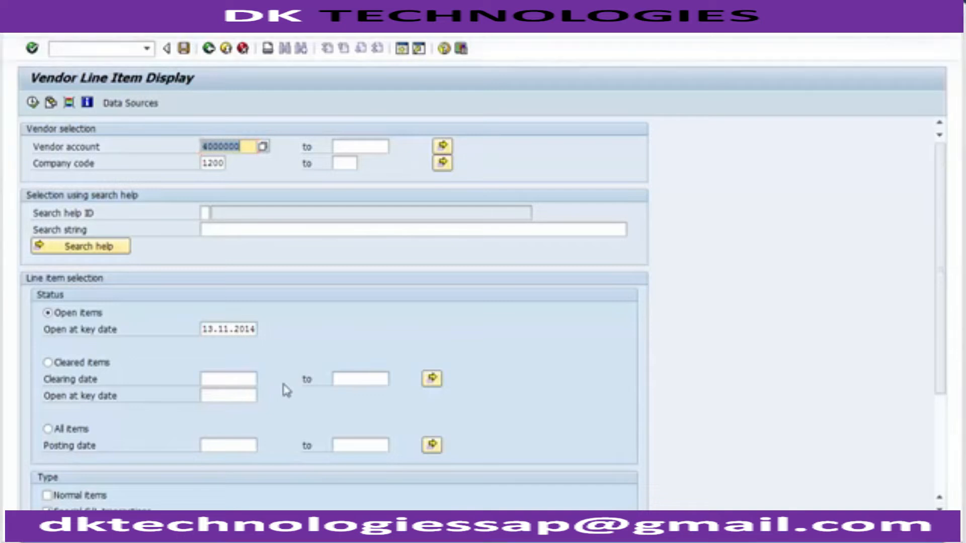
Switch to the SAP Easy Access window and start vendor invoice entry with transaction FB60
key(alt+Tab)
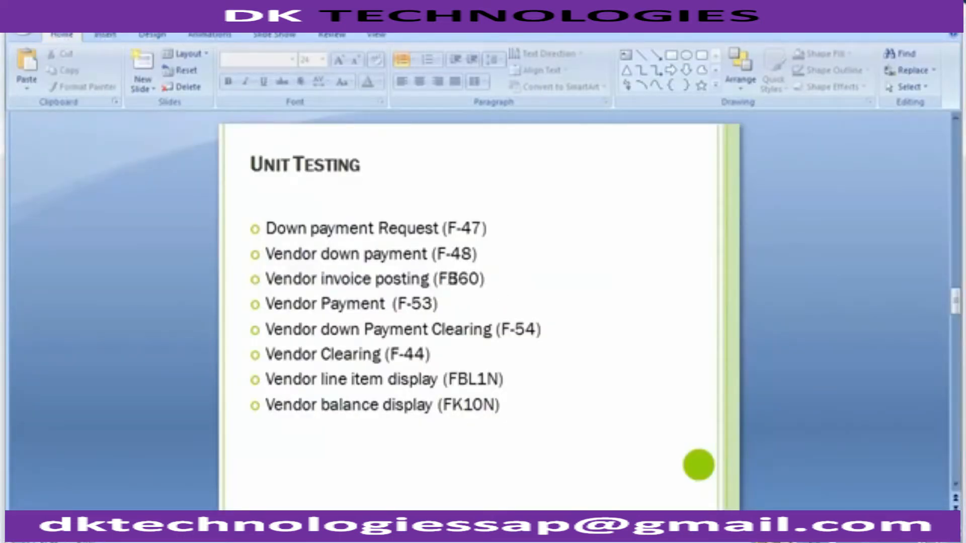
key(alt+Tab)
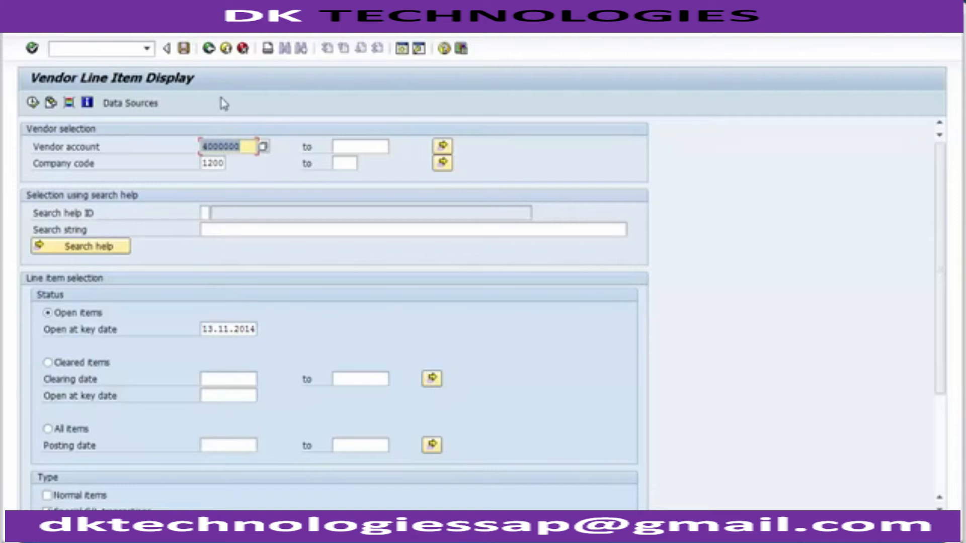
key(alt+Tab)
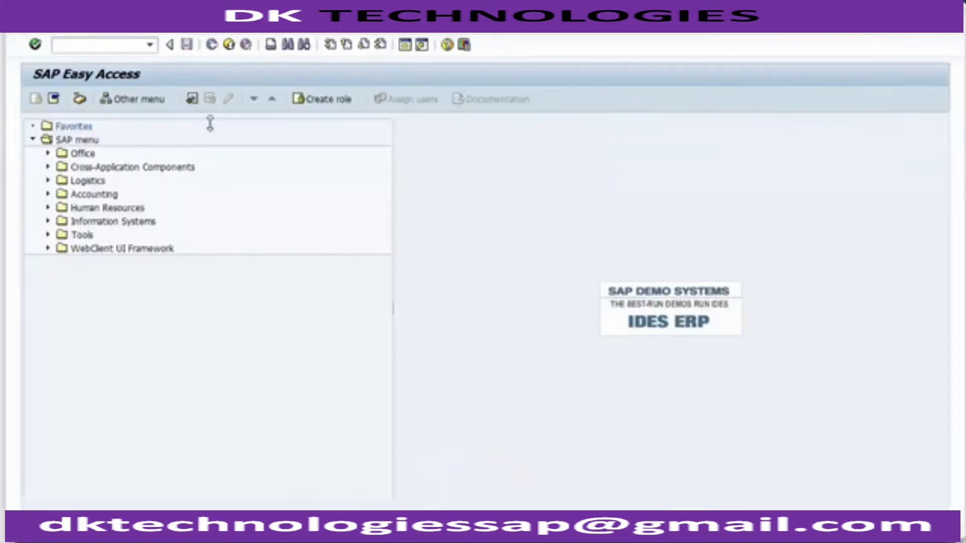
click(110, 46)
text(fb60)
key(Return)
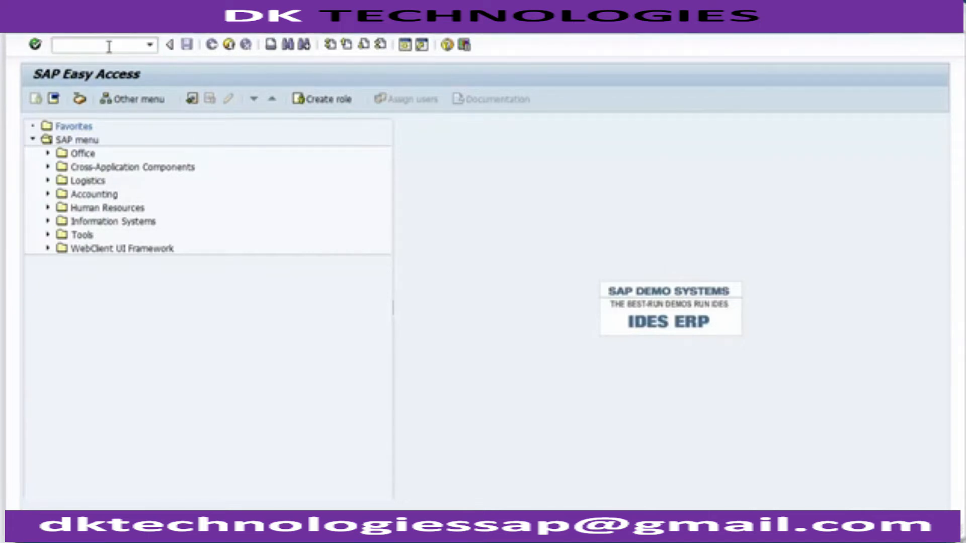
Enter the TCS vendor account in the invoice header and set the invoice date to 13.11.2014
text(4000000)
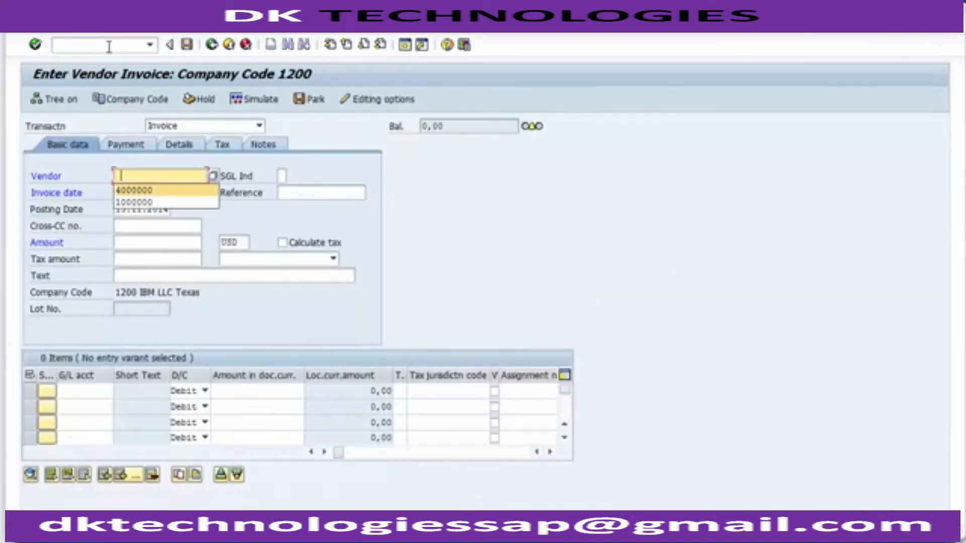
key(Tab)
key(space)
key(Down)
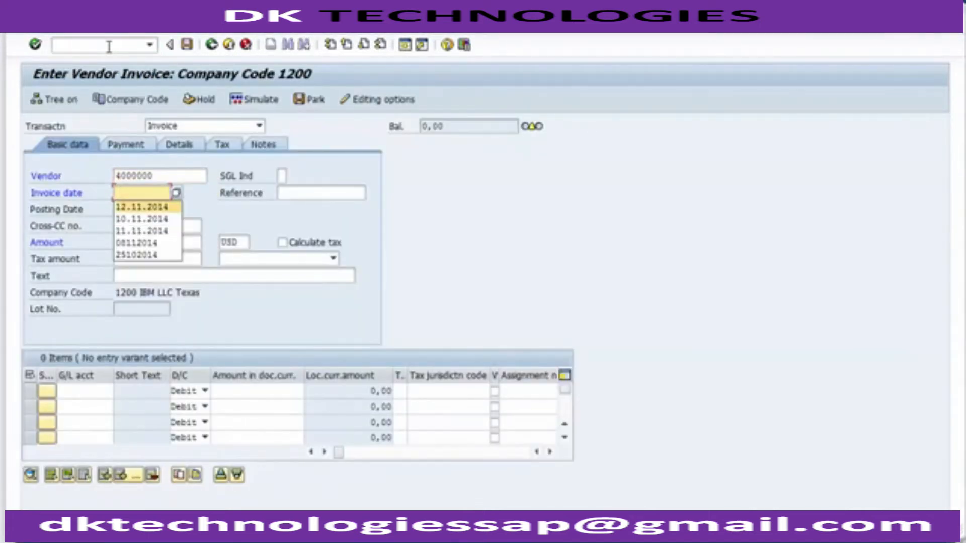
key(Return)
key(Tab)
key(shift+Tab)
key(Home)
key(Right)
text(3)
key(Tab)
key(Tab)
key(Tab)
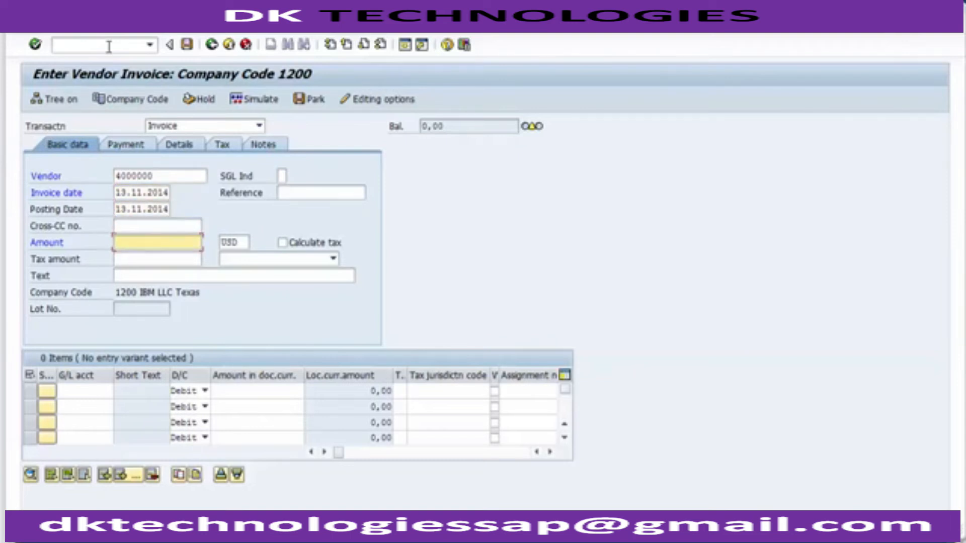
Set the invoice amount to 50000, the reference to 546 and the text to "Vendor Invoice"
text(5)
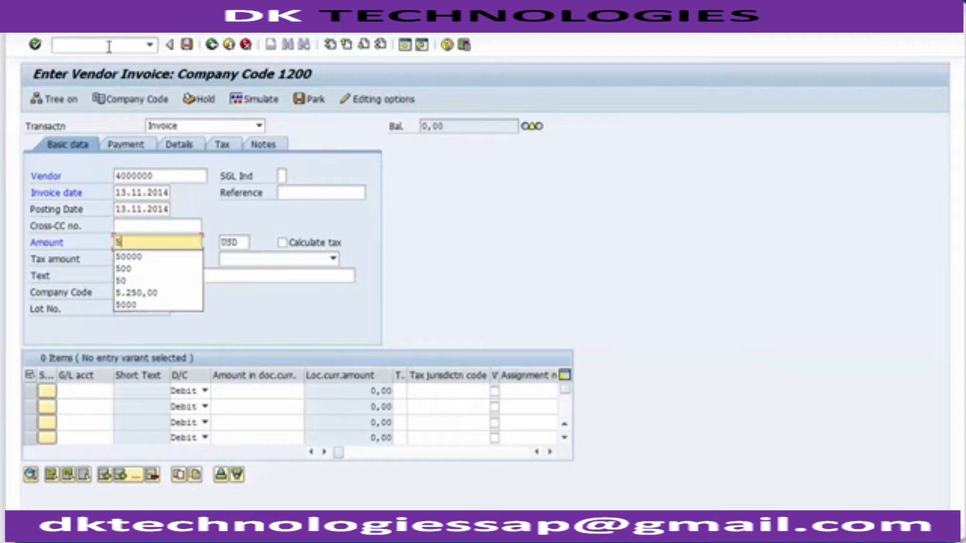
text(0000)
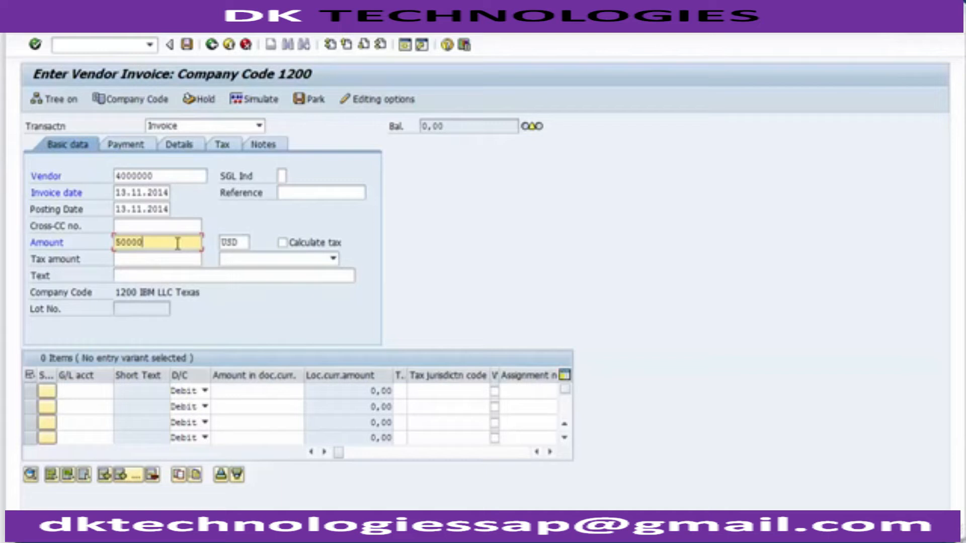
click(294, 191)
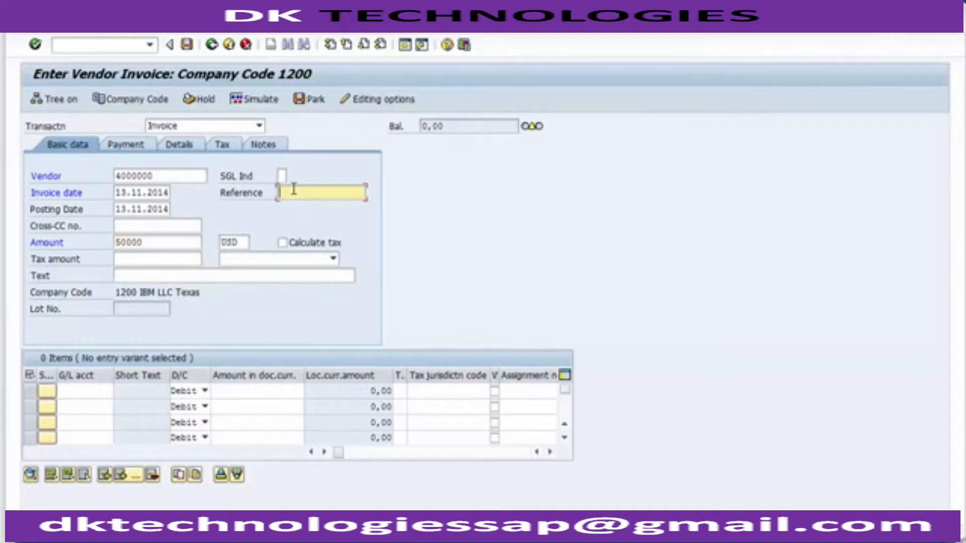
key(Down)
key(Down)
key(Return)
click(164, 280)
key(Down)
key(Down)
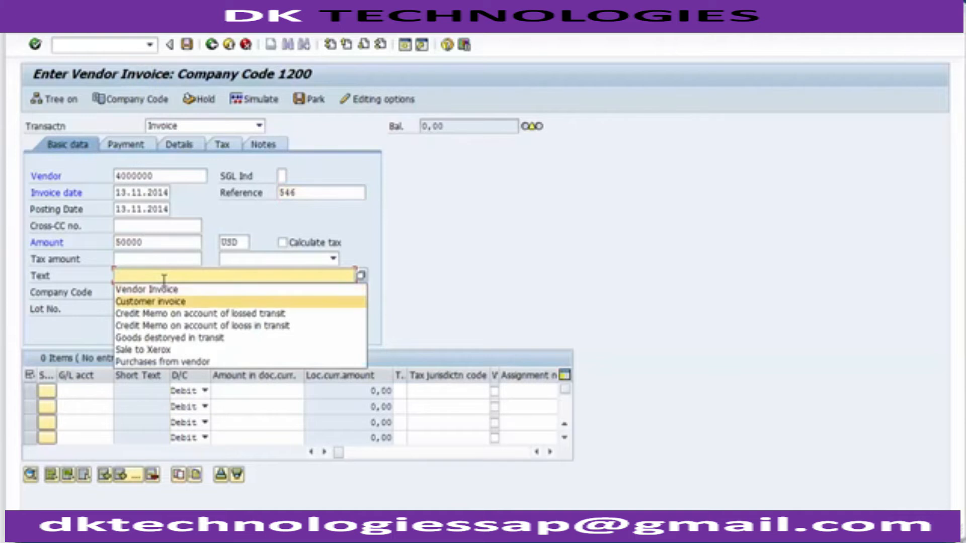
key(Up)
key(Return)
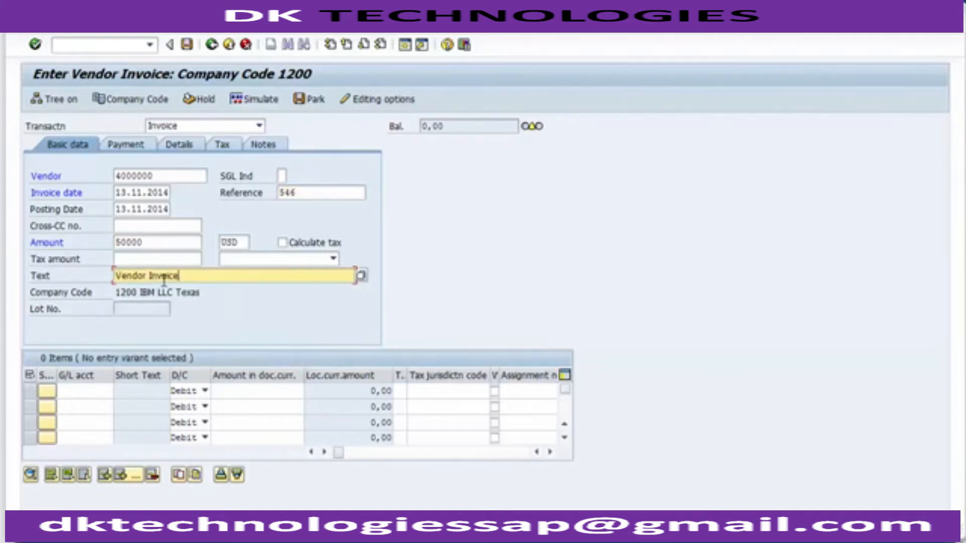
Enter a debit line item on G/L account 400000 with a document currency amount of 50000
click(91, 391)
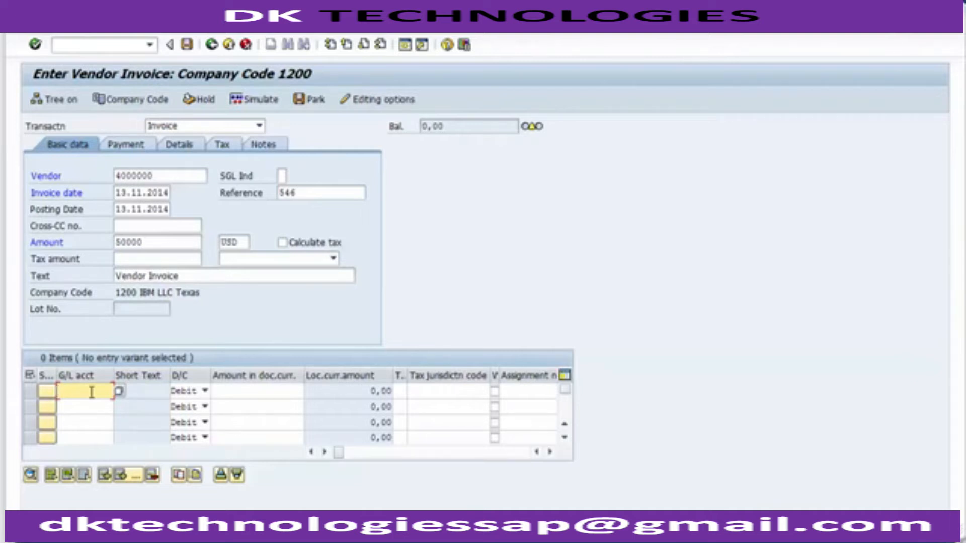
click(119, 392)
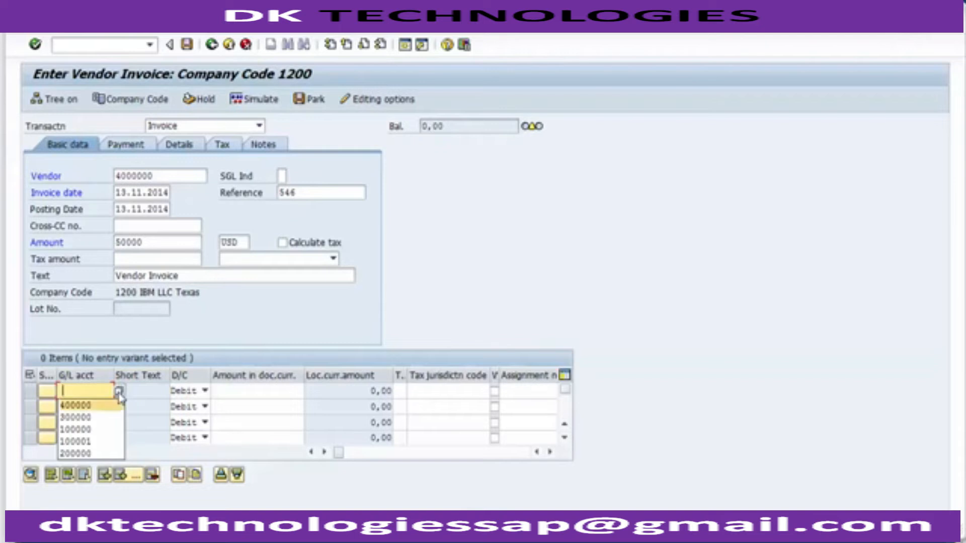
key(Return)
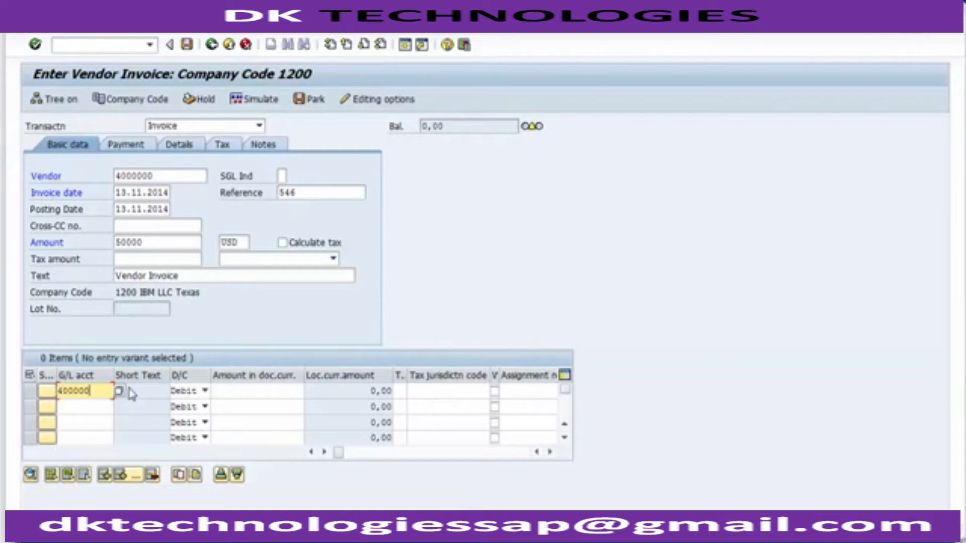
click(227, 390)
text(50000)
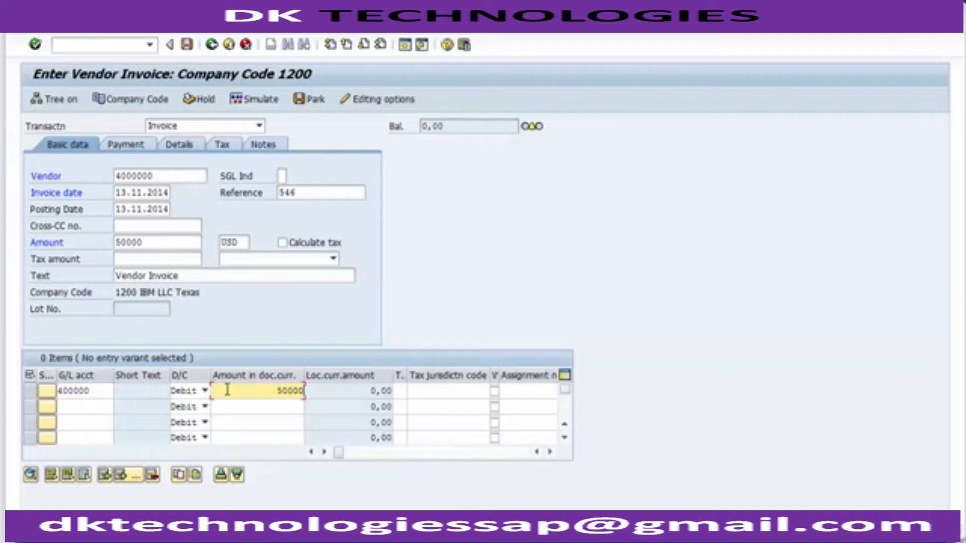
Assign tax code V8 and tax jurisdiction code TXUSAAUST to the G/L line item
key(Tab)
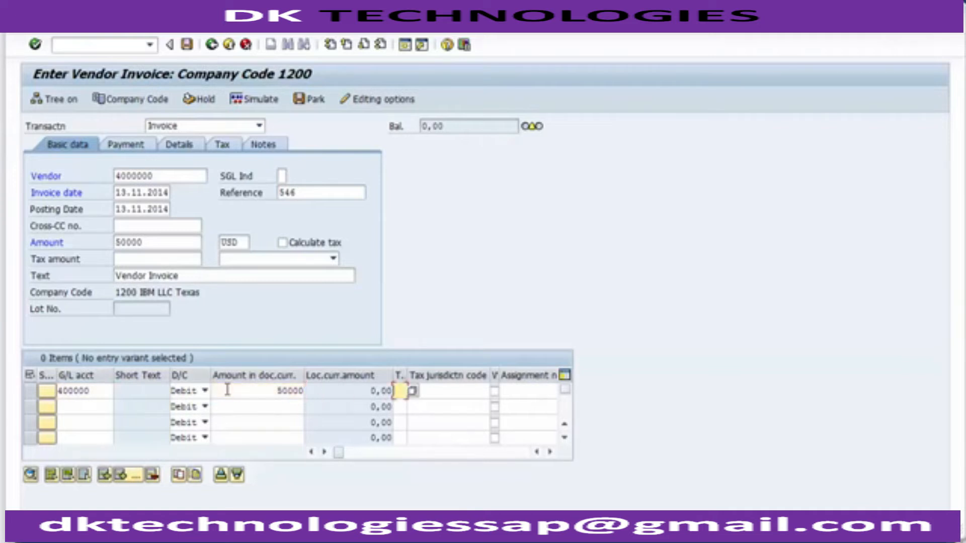
key(Down)
key(Down)
key(Down)
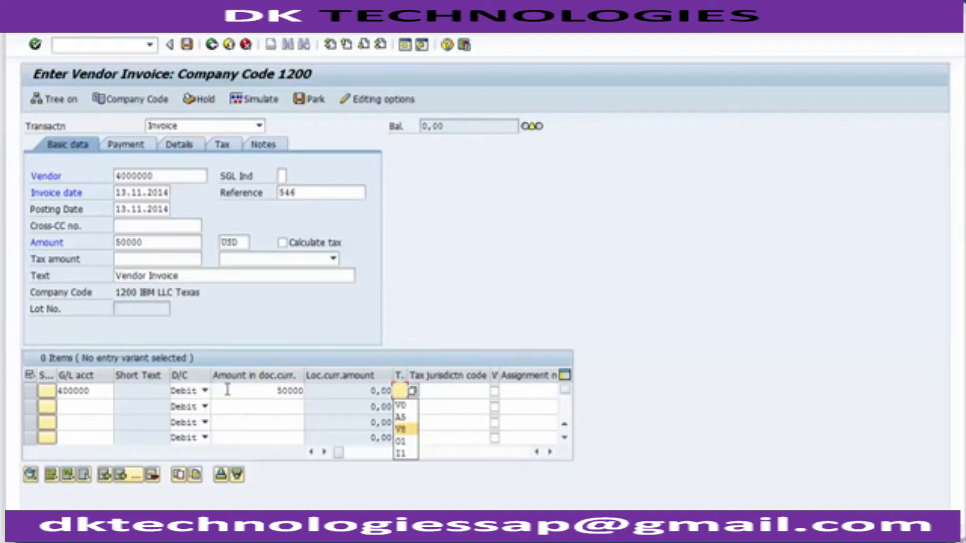
key(Return)
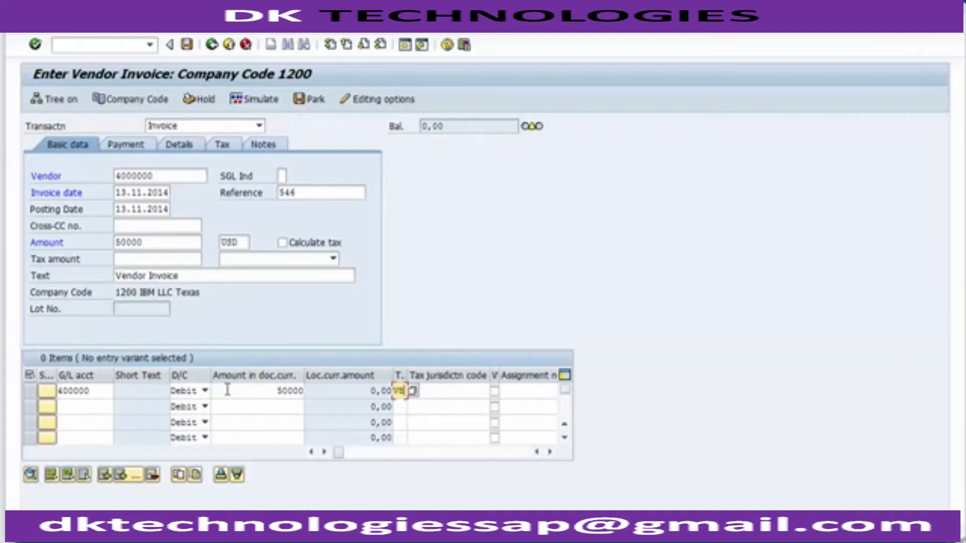
key(Tab)
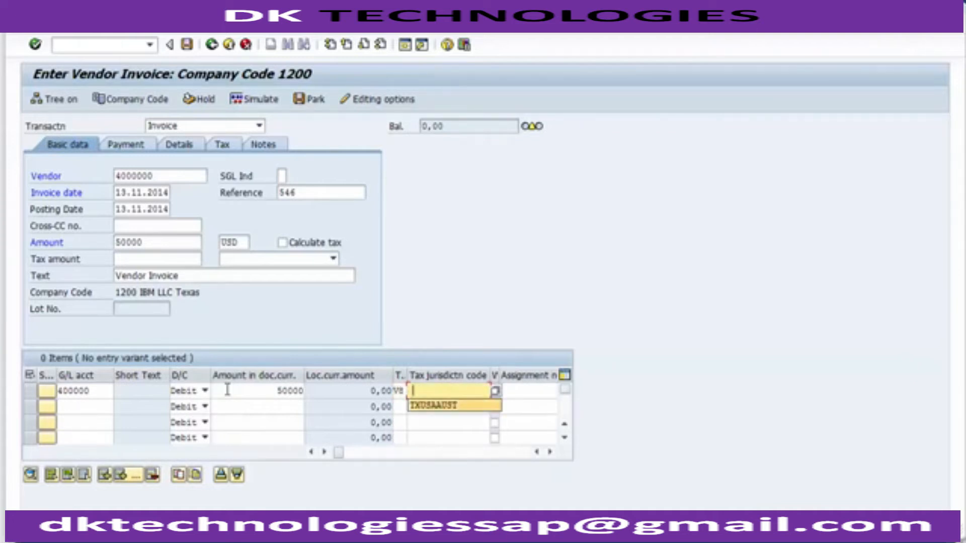
key(Down)
key(Return)
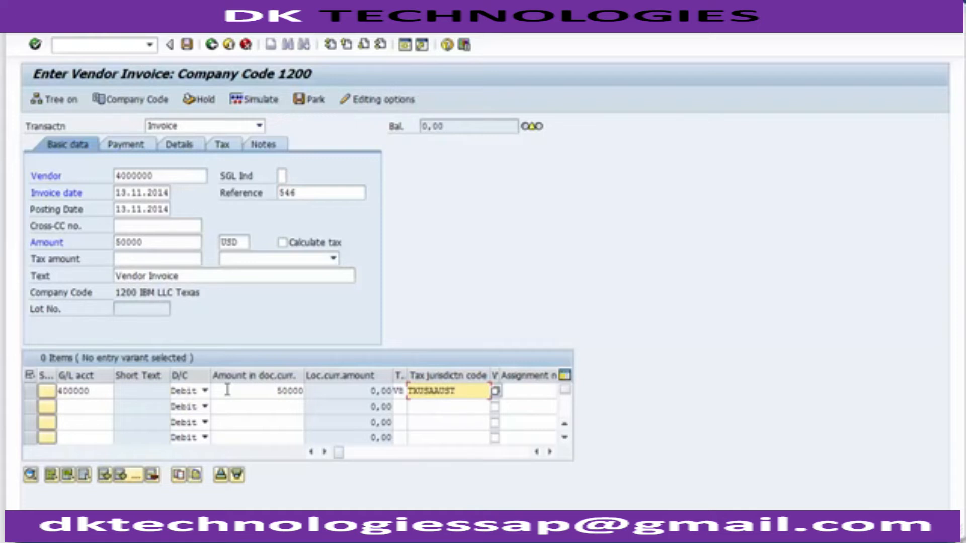
Set the line item's business area to 1210 and turn on automatic tax calculation for the invoice
key(Tab)
key(Tab)
key(Tab)
key(Tab)
key(Tab)
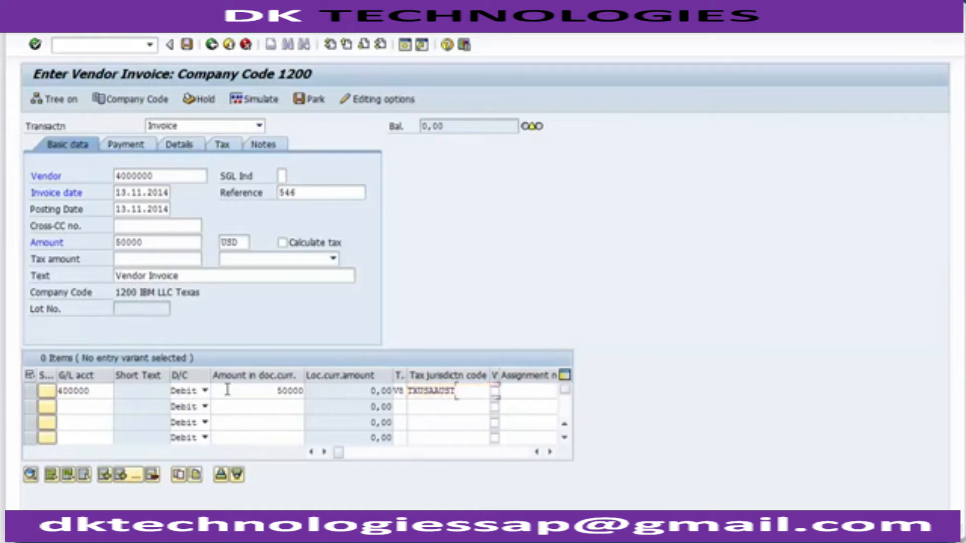
key(Tab)
key(Tab)
key(Tab)
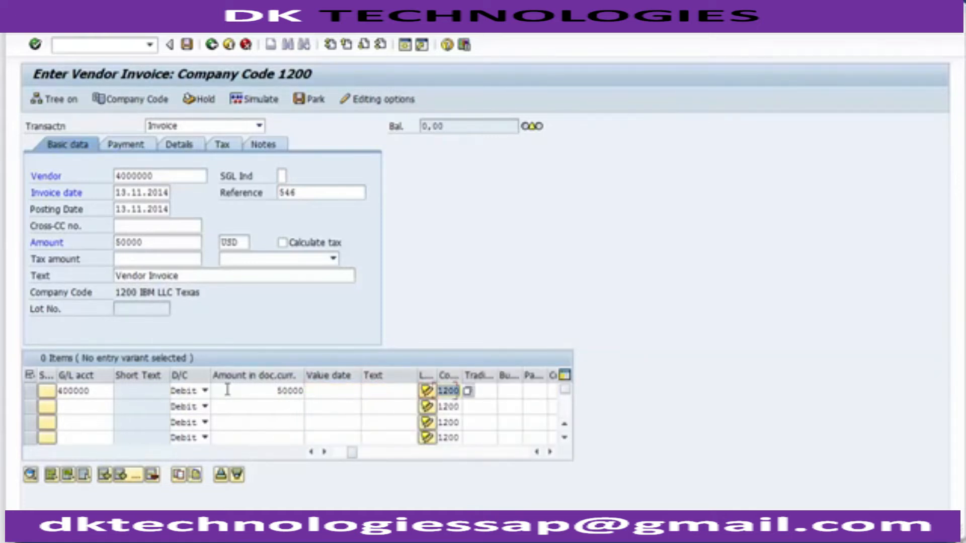
key(Return)
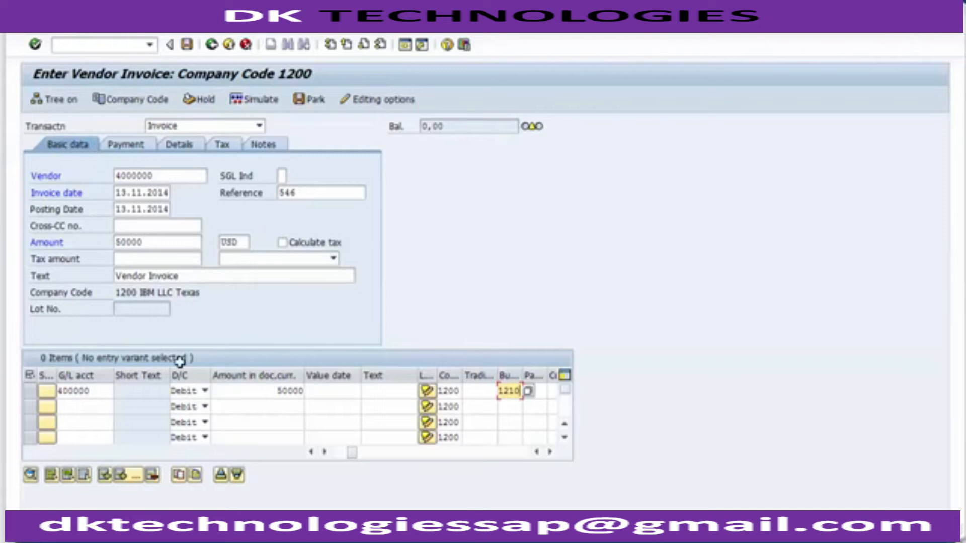
click(293, 246)
click(293, 246)
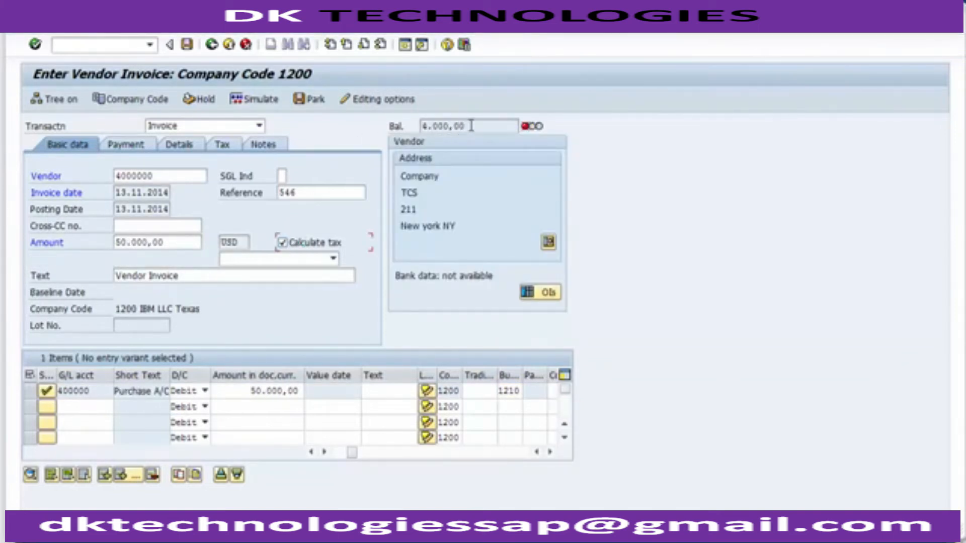
Check the invoice balance, clear the header amount and refresh the document so the balance is recalculated
click(425, 126)
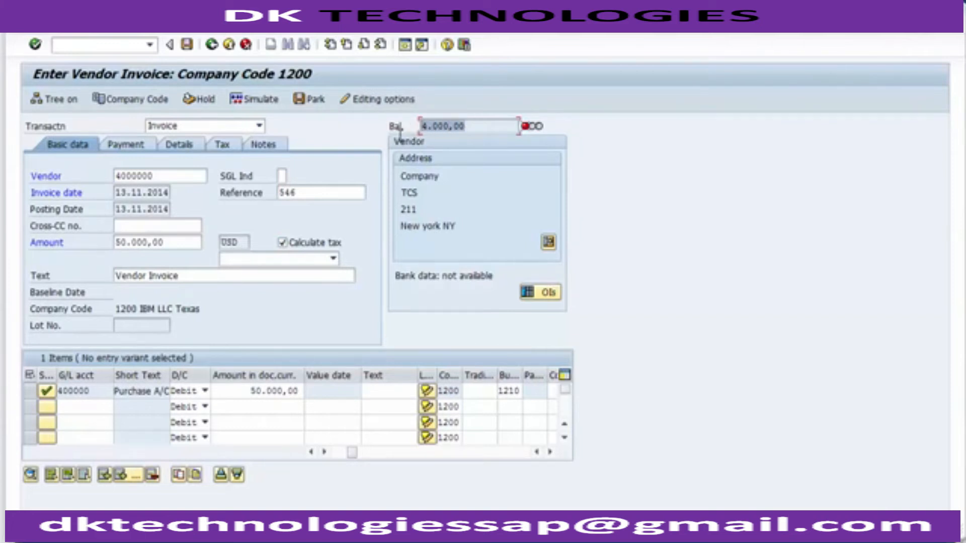
drag(479, 130, 397, 140)
mouse_move(526, 134)
click(196, 243)
key(BackSpace)
key(BackSpace)
key(BackSpace)
key(BackSpace)
key(BackSpace)
key(BackSpace)
key(BackSpace)
key(BackSpace)
key(BackSpace)
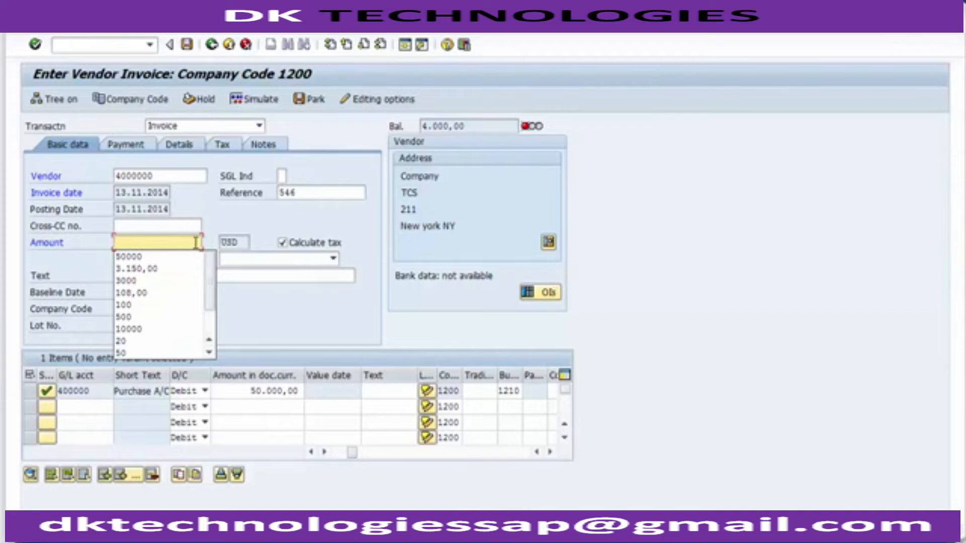
key(Return)
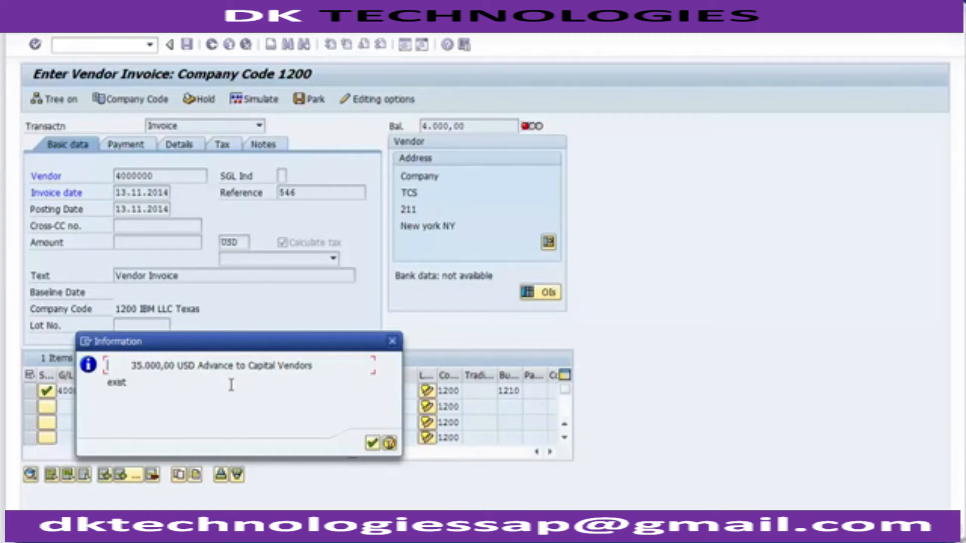
click(372, 444)
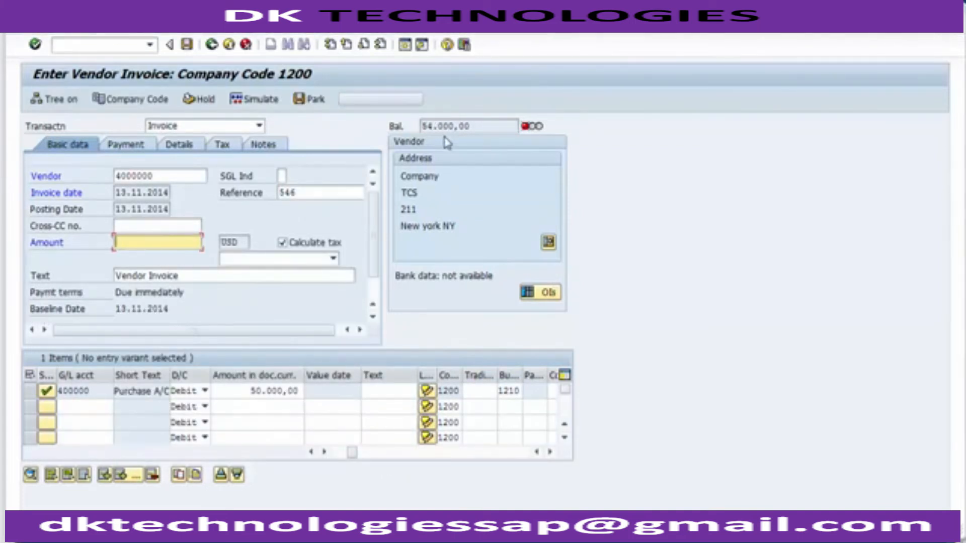
Copy the calculated balance of 54.000,00 into the invoice amount and apply it
drag(480, 125, 419, 125)
key(ctrl+c)
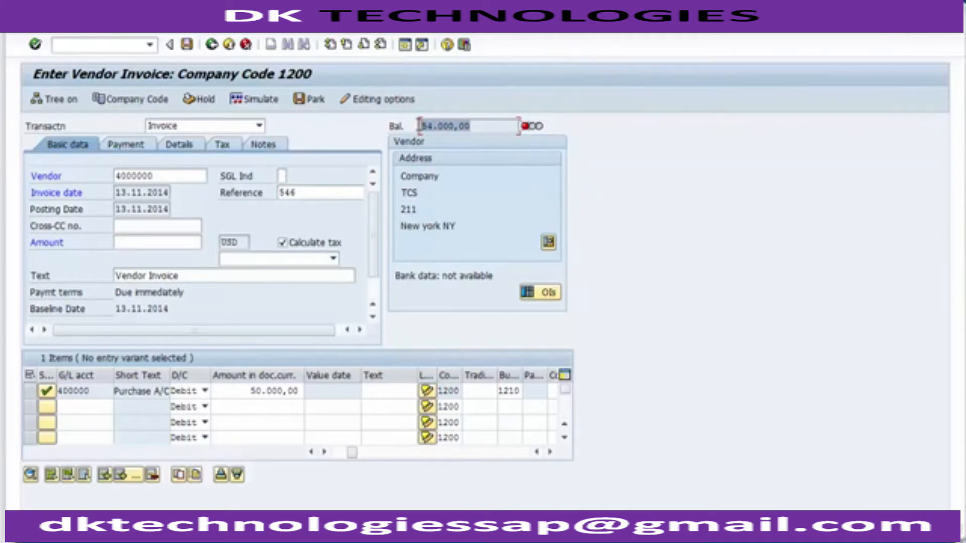
click(419, 124)
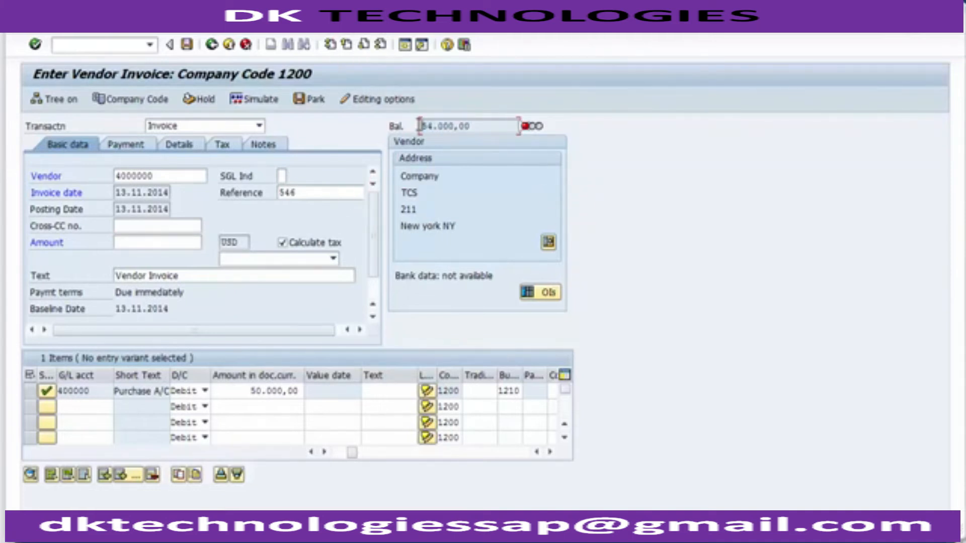
click(181, 245)
key(ctrl+v)
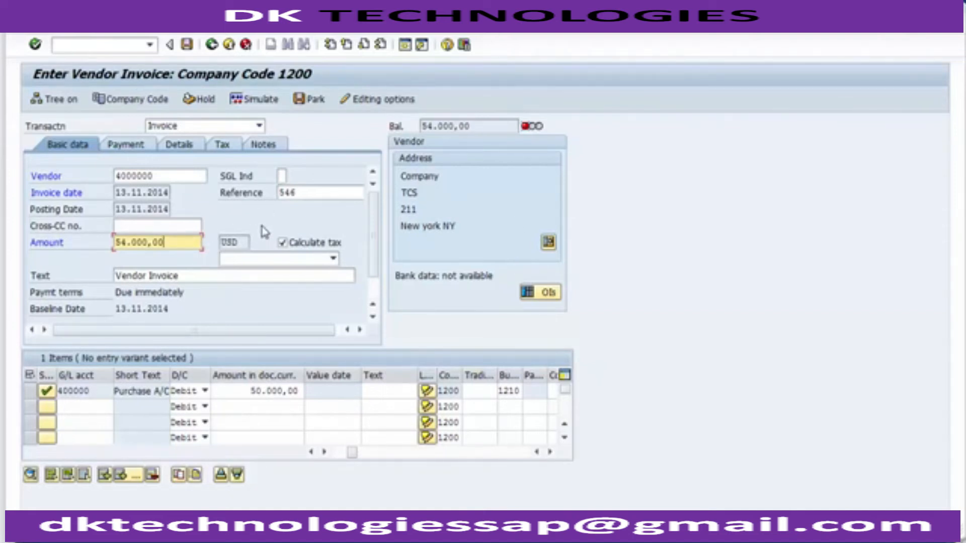
key(Return)
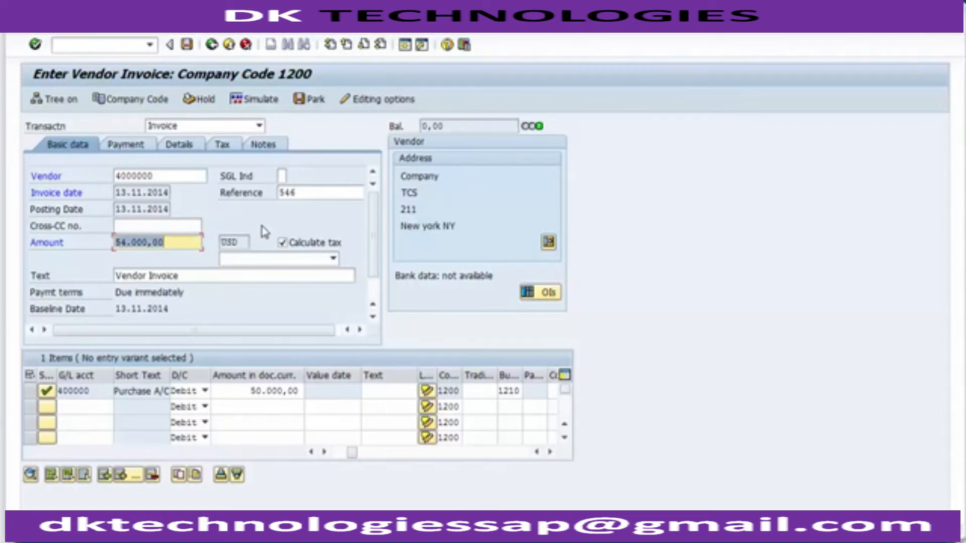
Check the zero balance, simulate the vendor invoice to review its postings, and post the document
drag(452, 125, 421, 126)
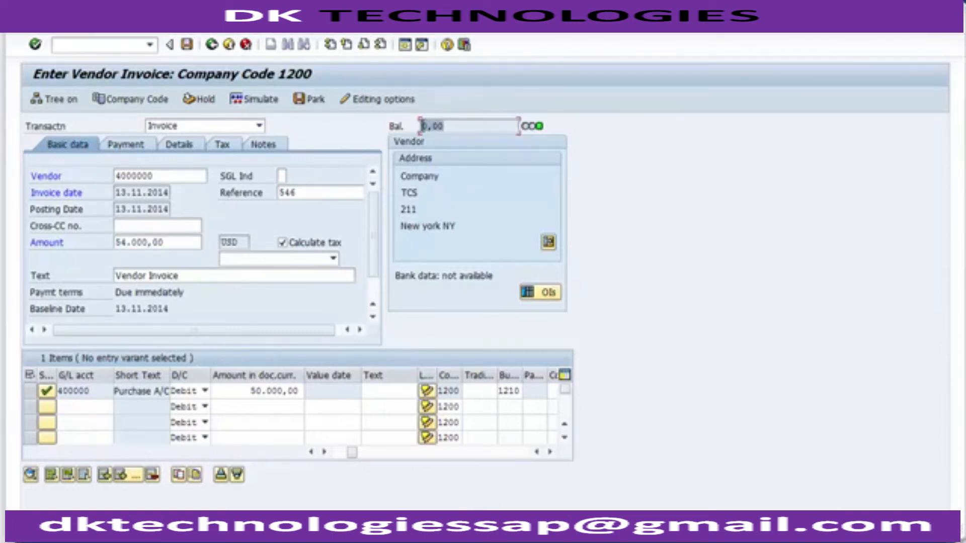
click(531, 133)
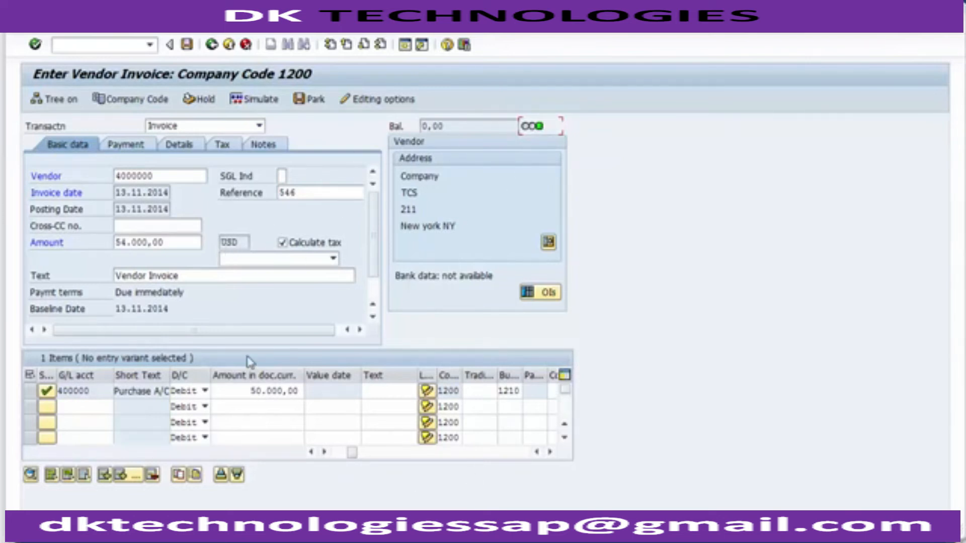
click(257, 100)
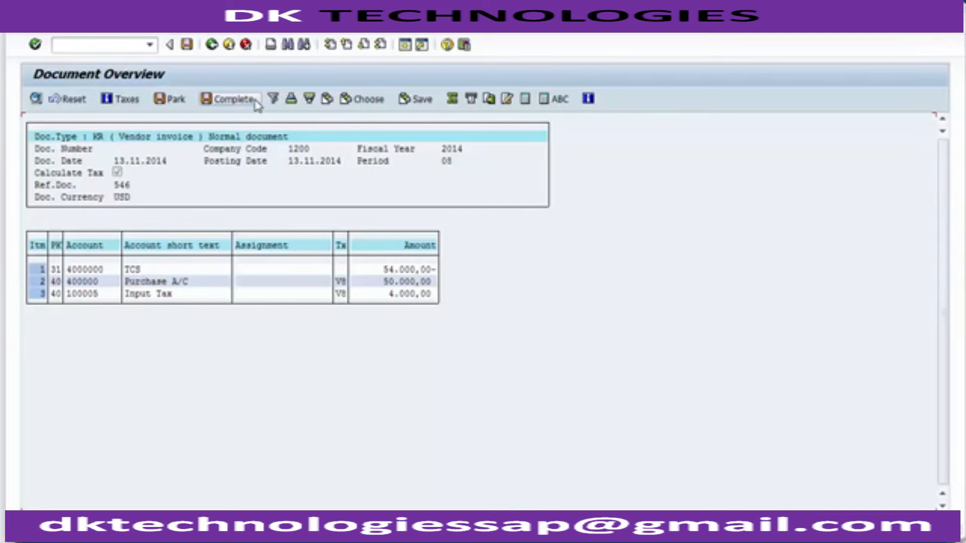
click(382, 270)
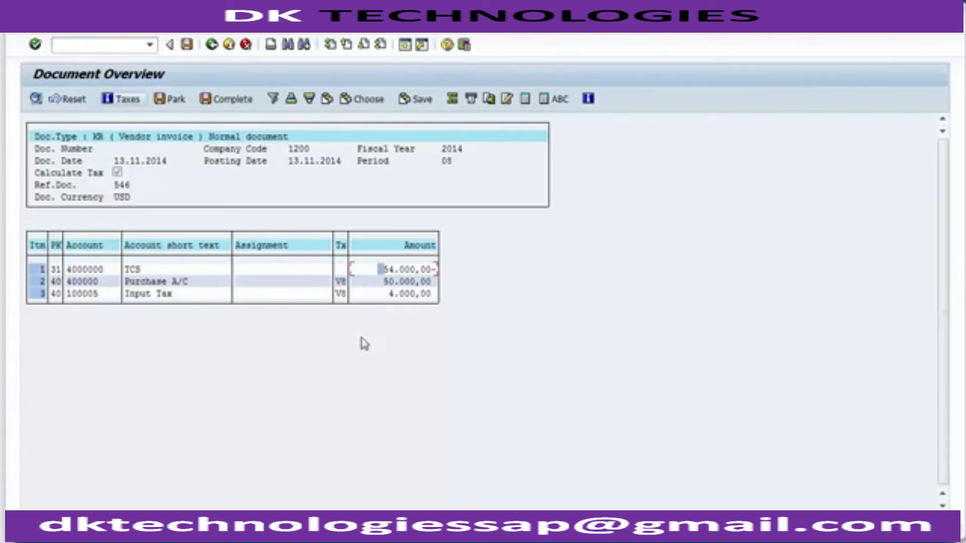
click(187, 45)
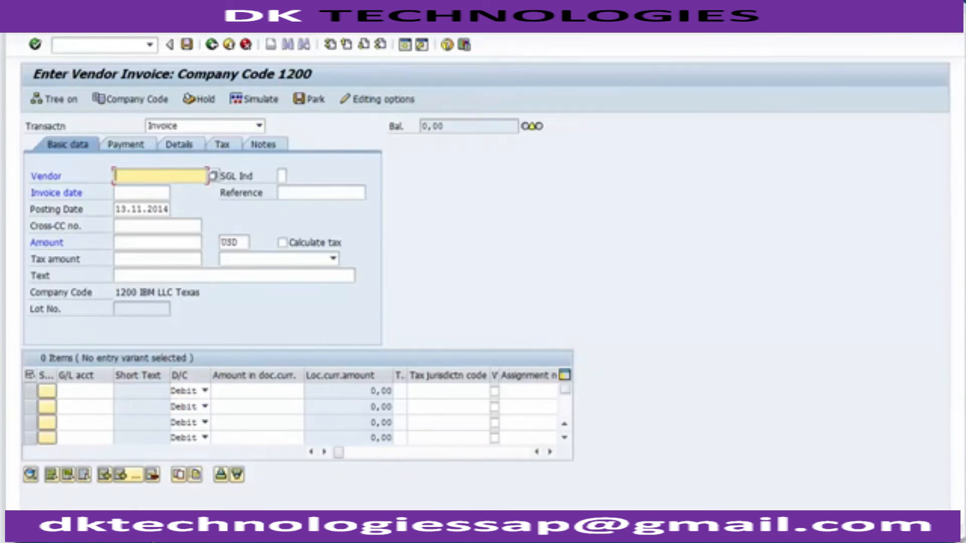
In the Vendor Line Item Display session, include normal items with the special G/L transactions and list the vendor's open items
mouse_move(322, 534)
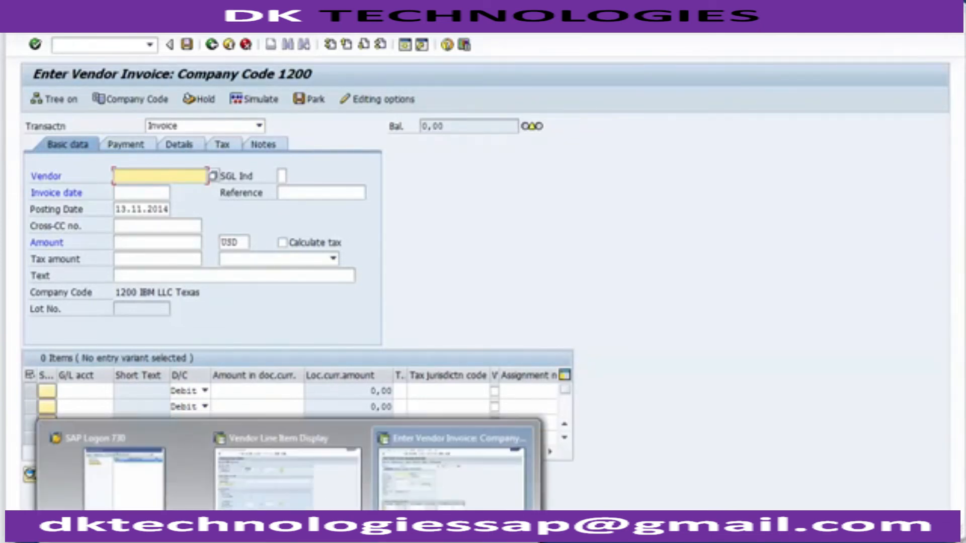
click(288, 473)
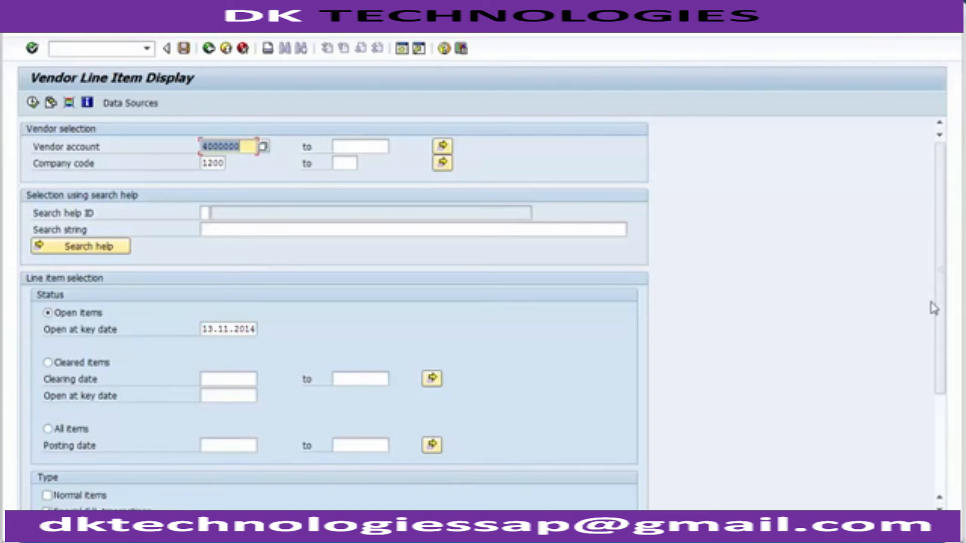
drag(945, 333, 935, 403)
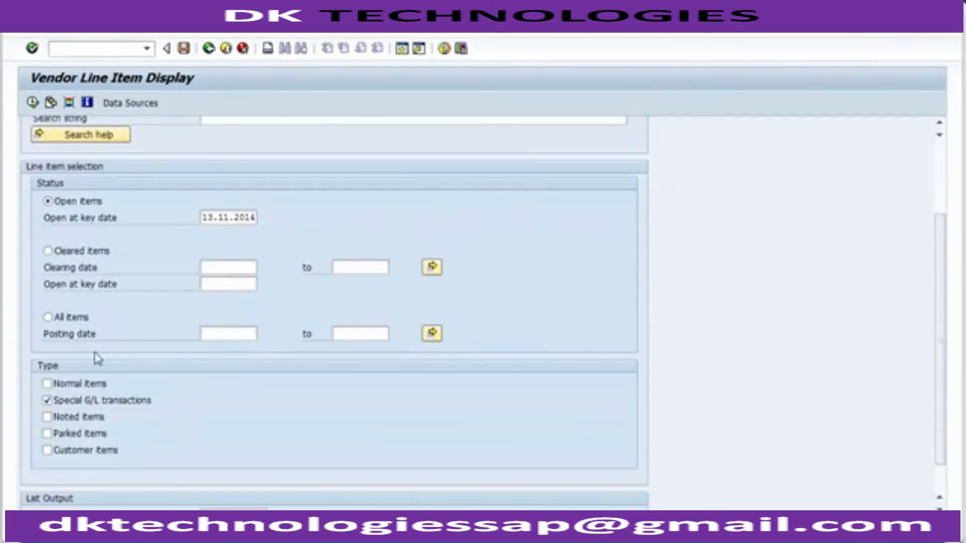
click(75, 388)
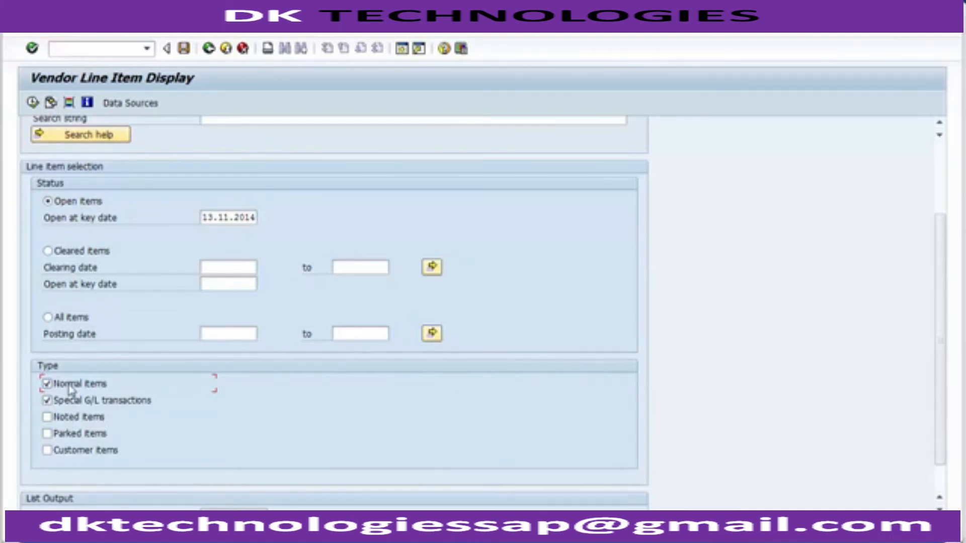
click(32, 103)
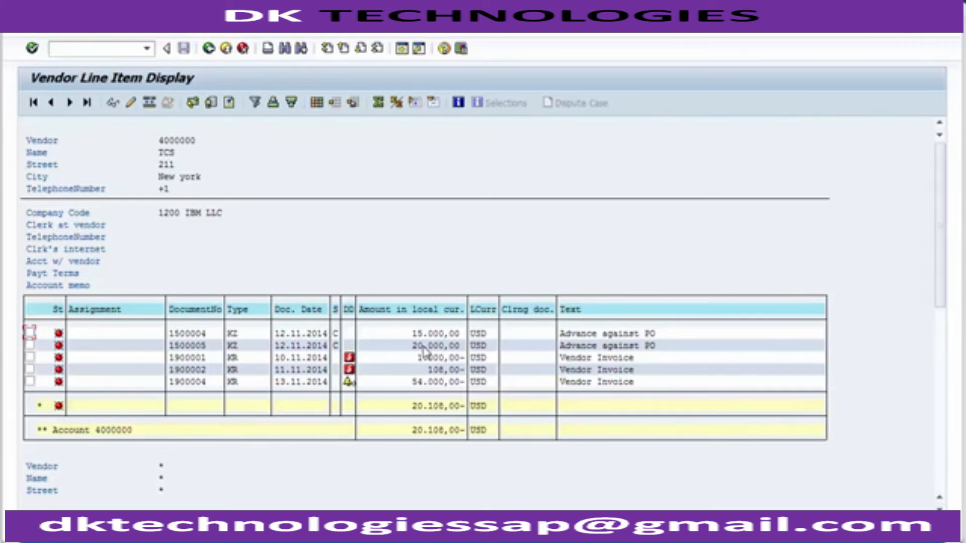
Examine the new invoice's date, the special G/L indicators on the advances, and the document types of the vendor invoices
click(281, 383)
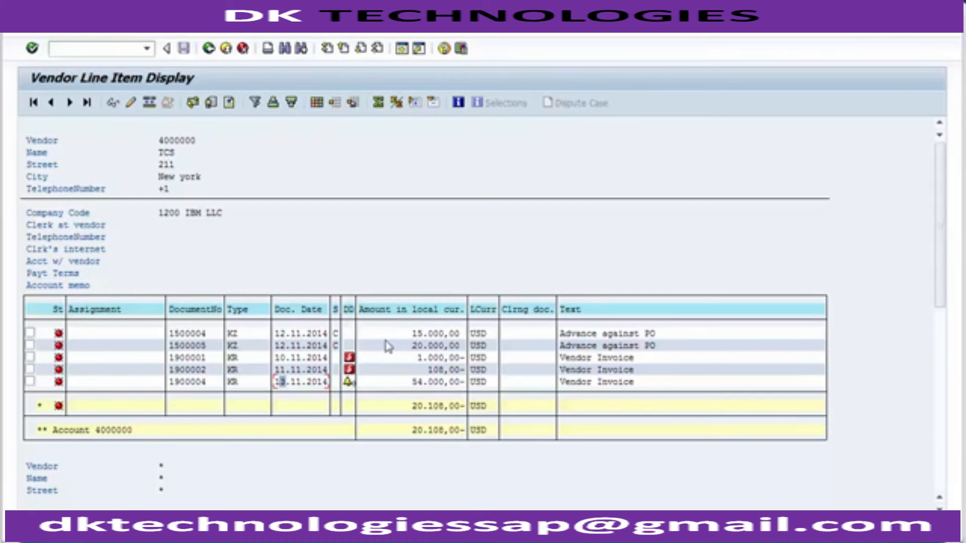
click(335, 310)
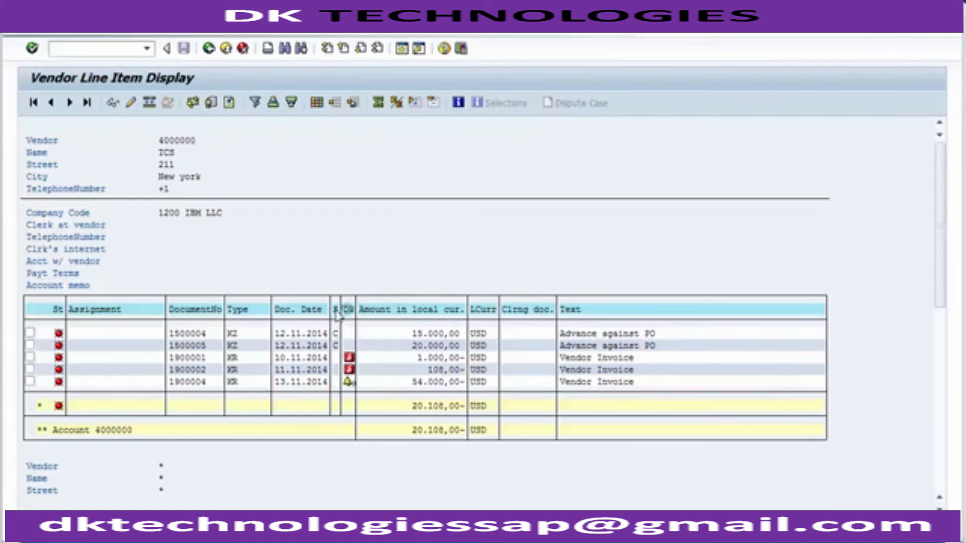
click(336, 343)
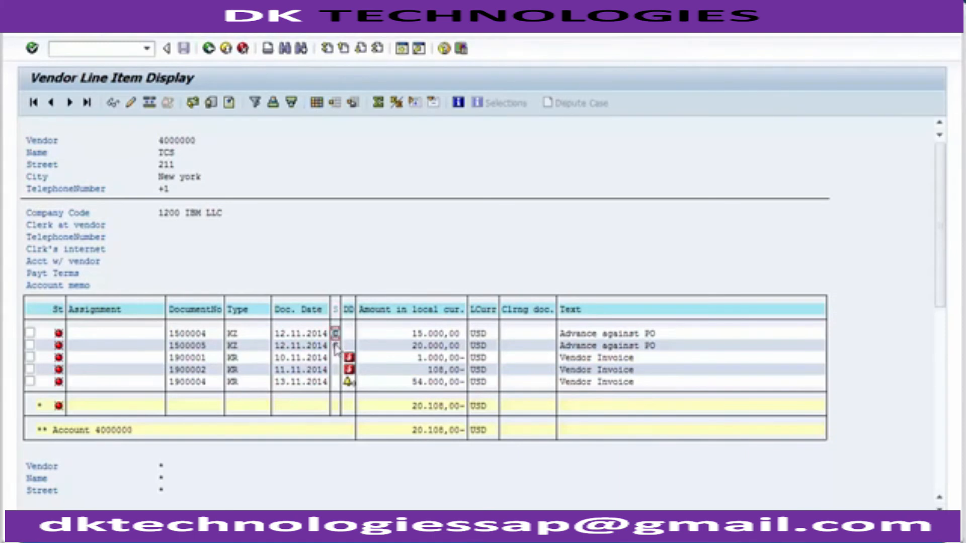
click(336, 338)
click(231, 360)
click(232, 372)
click(232, 382)
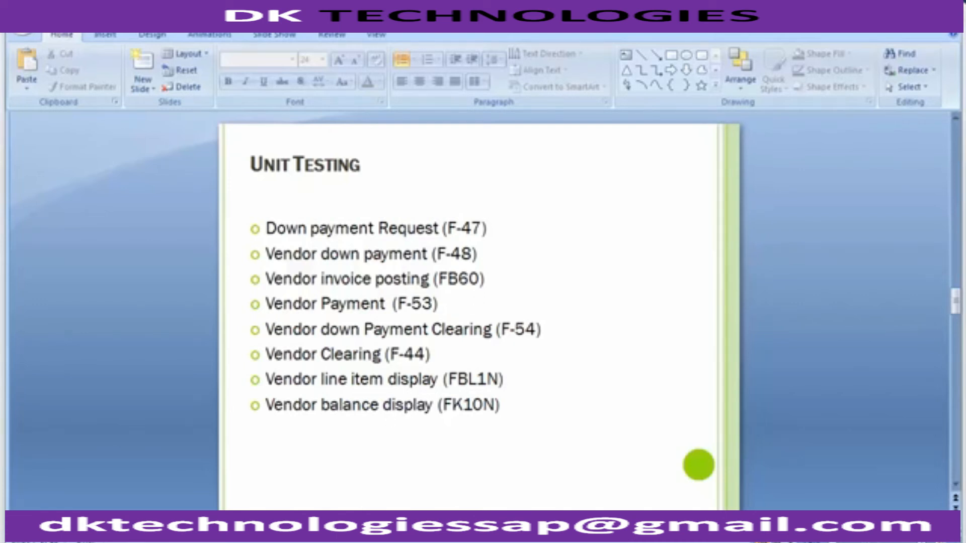
Switch to the vendor invoice session and start the outgoing payment transaction F-53
mouse_move(292, 541)
click(451, 477)
click(135, 50)
text(/n)
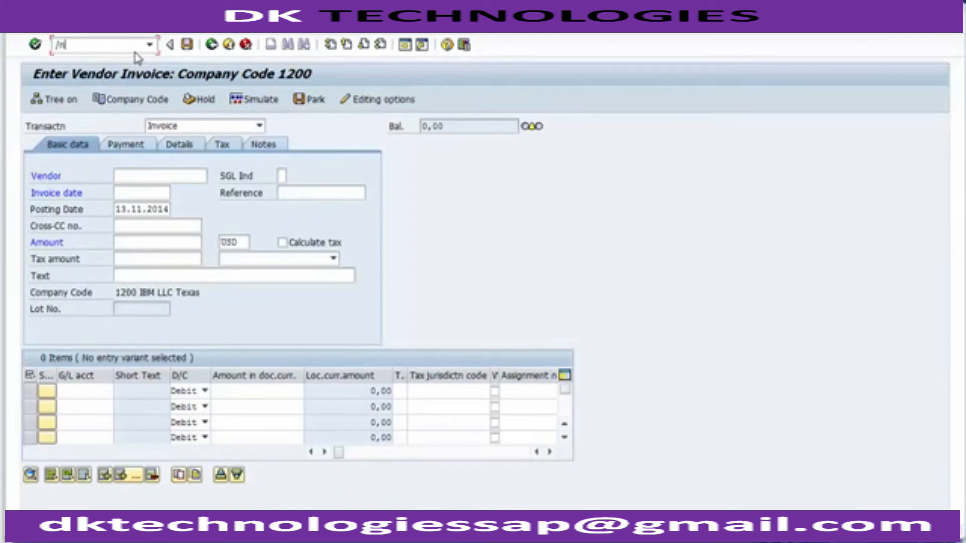
text(f-53)
key(Return)
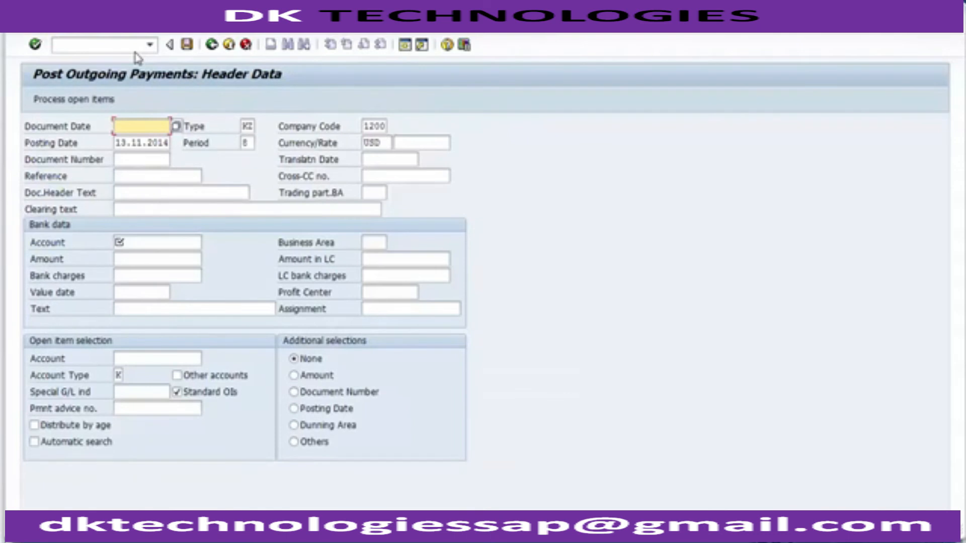
Set the outgoing payment's document date to 13.11.2014
key(Down)
key(Down)
key(Down)
key(Up)
key(Up)
key(Return)
key(Left)
key(Home)
key(Right)
text(3)
key(Return)
Set the bank data to G/L account 100001 and business area 1210
key(Down)
key(Down)
key(Down)
key(Down)
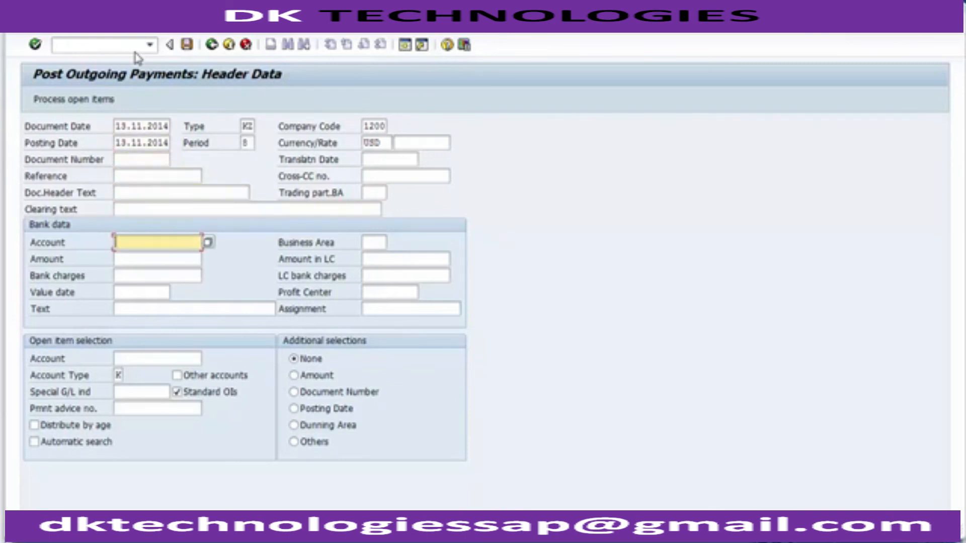
key(Return)
key(Tab)
key(Down)
key(Return)
Enter 1 as the payment amount in the bank data
key(Tab)
key(Down)
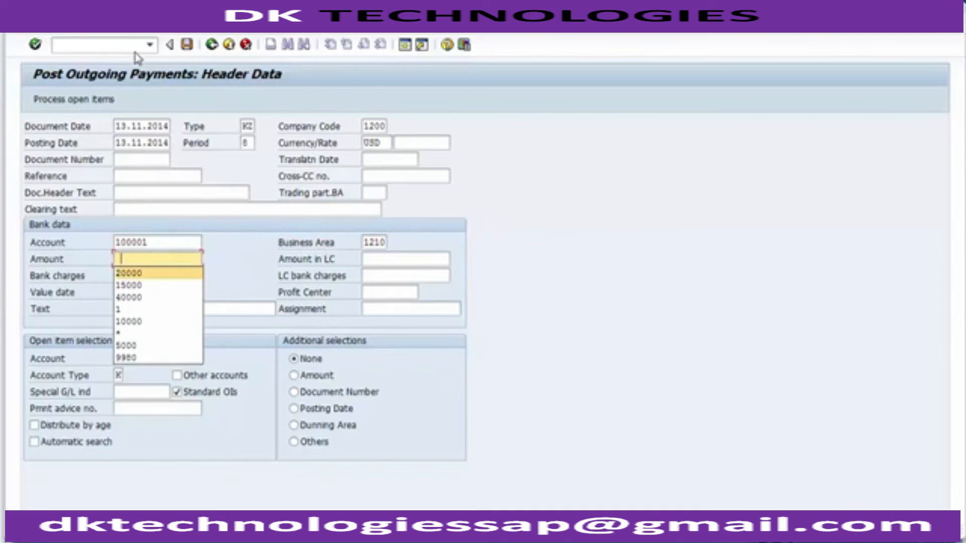
key(Up)
key(Down)
key(Down)
key(Down)
key(Down)
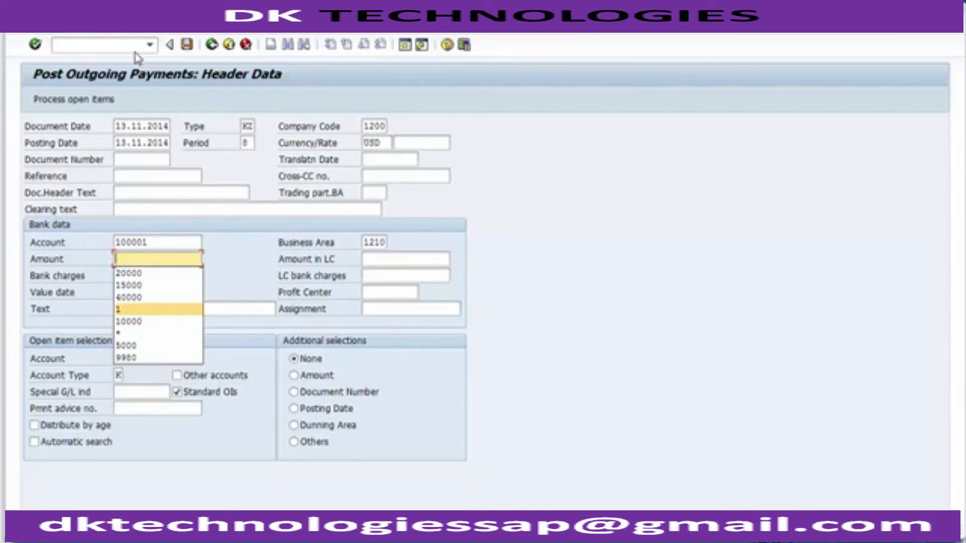
key(Return)
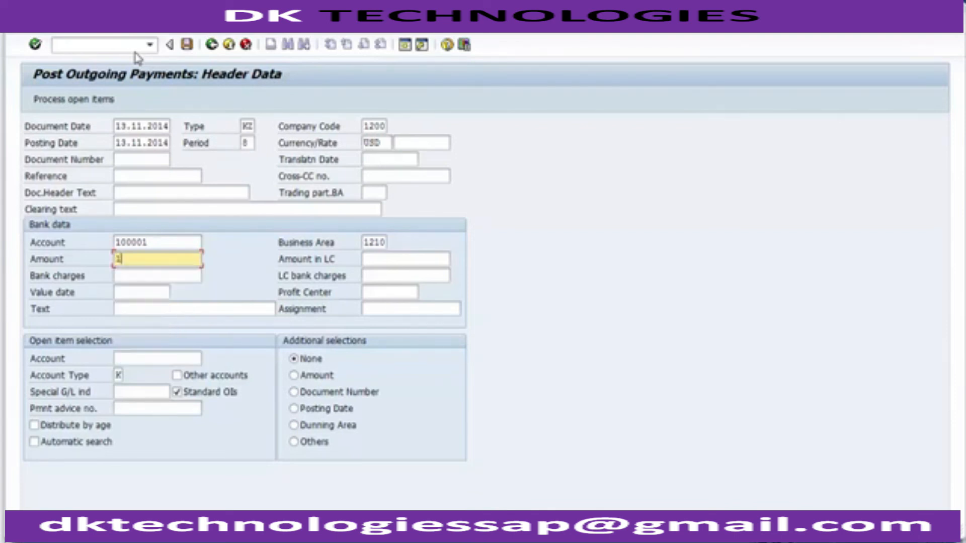
Set the bank line text to "Final payment", based on the earlier entry "Final payment from Xerox"
key(Tab)
key(Down)
key(Down)
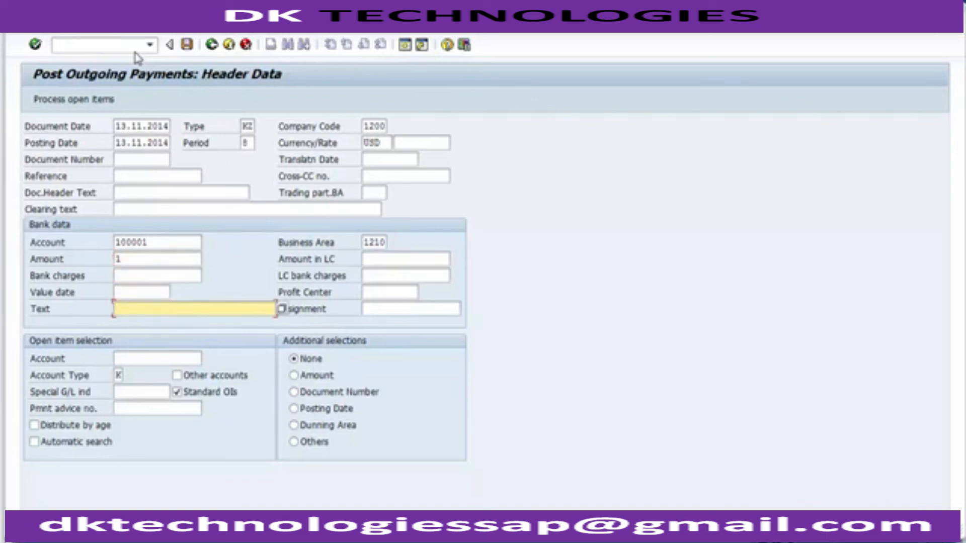
key(Down)
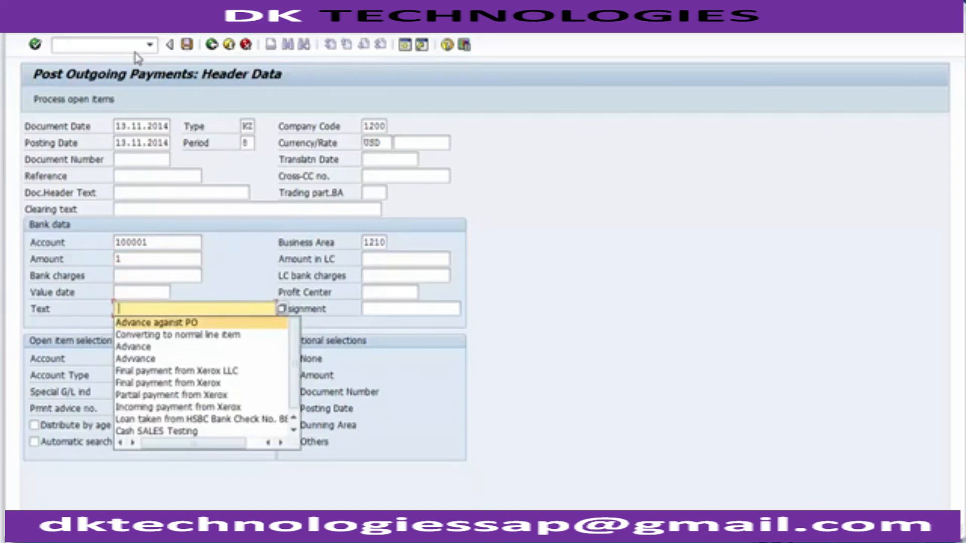
key(Down)
key(Down)
key(Down)
key(Down)
key(Down)
key(Return)
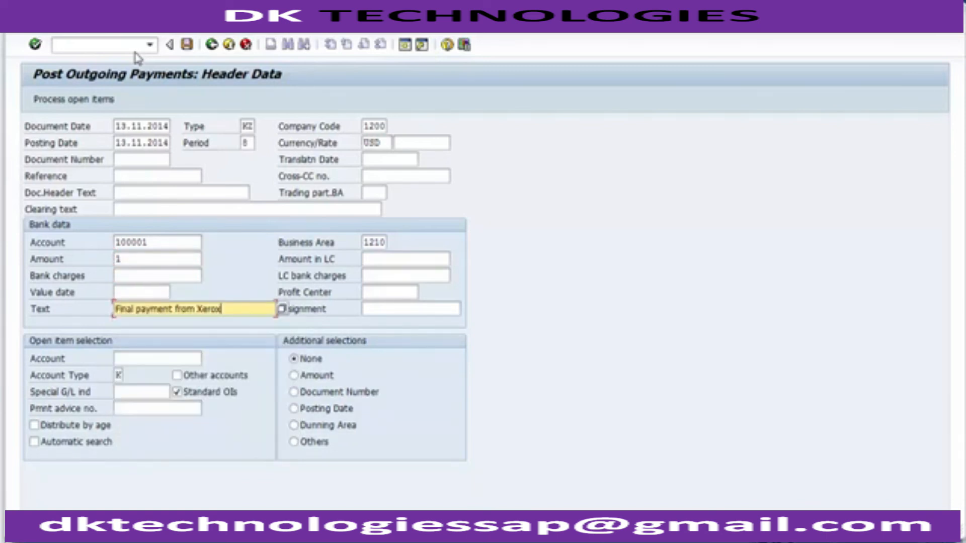
key(BackSpace)
key(BackSpace)
key(BackSpace)
key(BackSpace)
key(BackSpace)
key(BackSpace)
key(BackSpace)
key(BackSpace)
key(BackSpace)
key(BackSpace)
Select vendor TCS's account for open items with account type K and no special G/L indicator, and process the open items
key(Tab)
key(Tab)
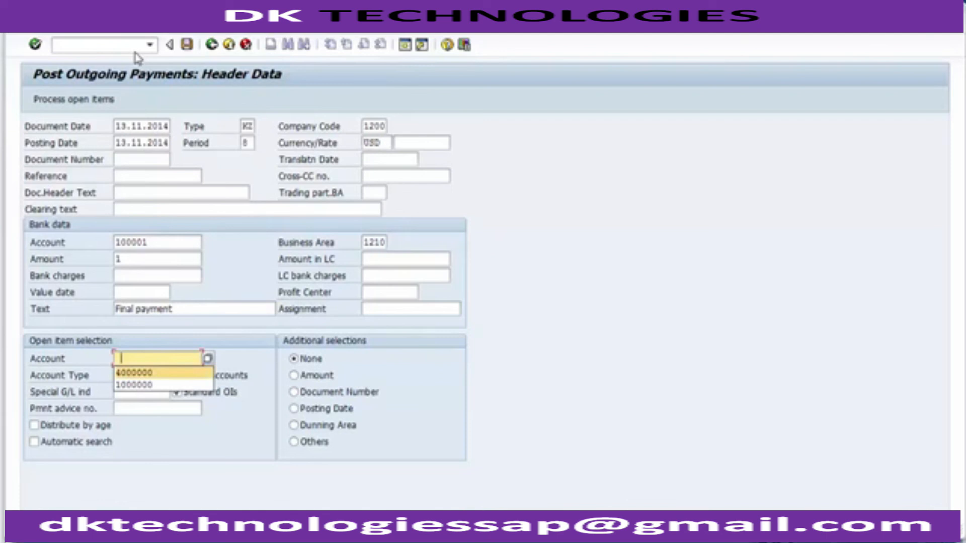
key(Return)
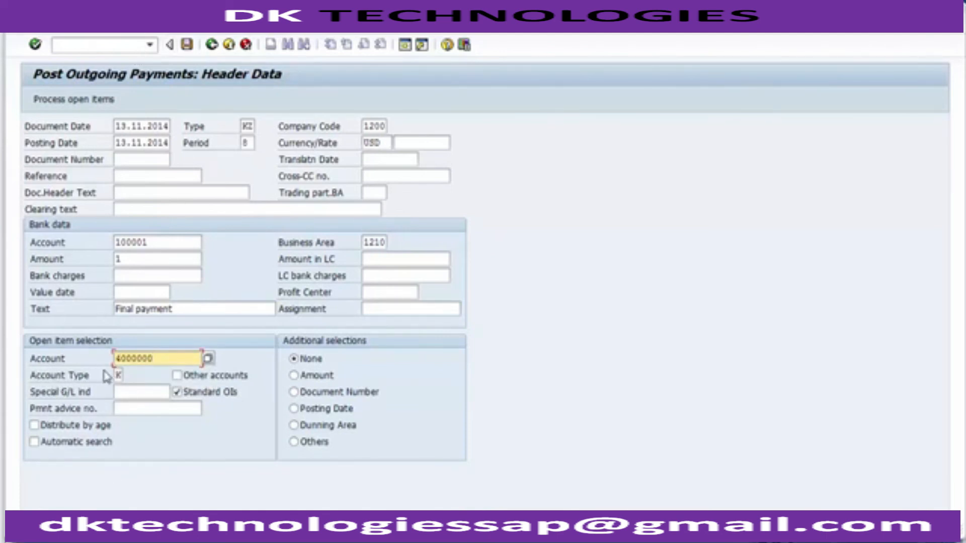
click(119, 375)
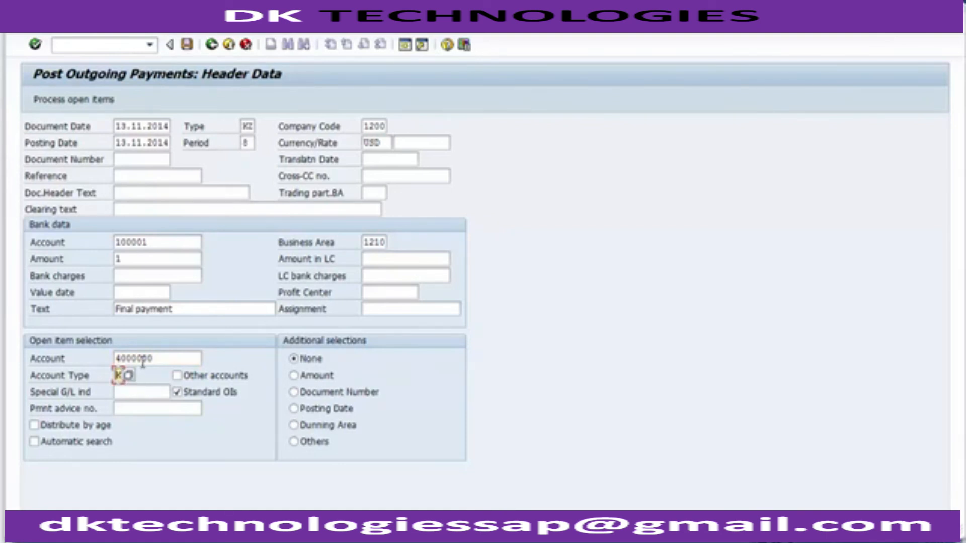
click(168, 358)
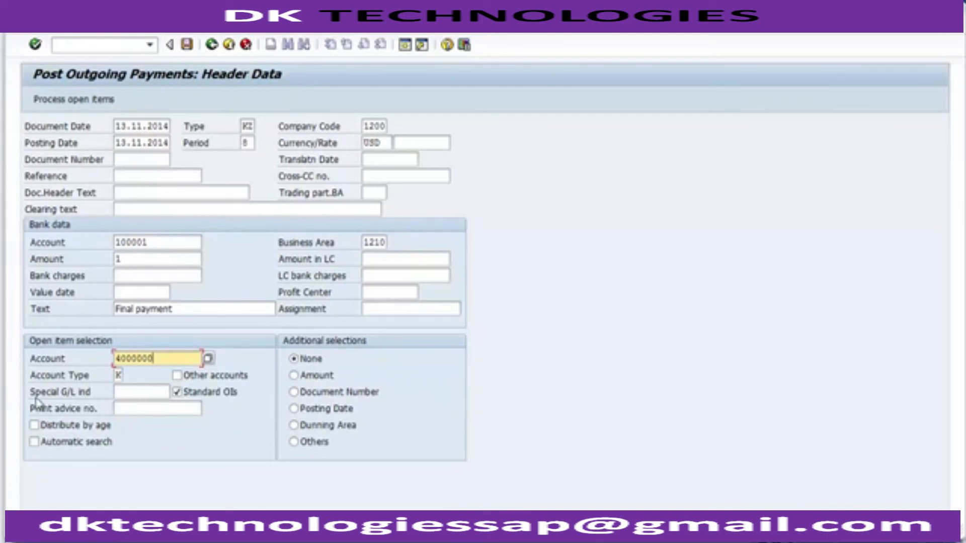
click(125, 393)
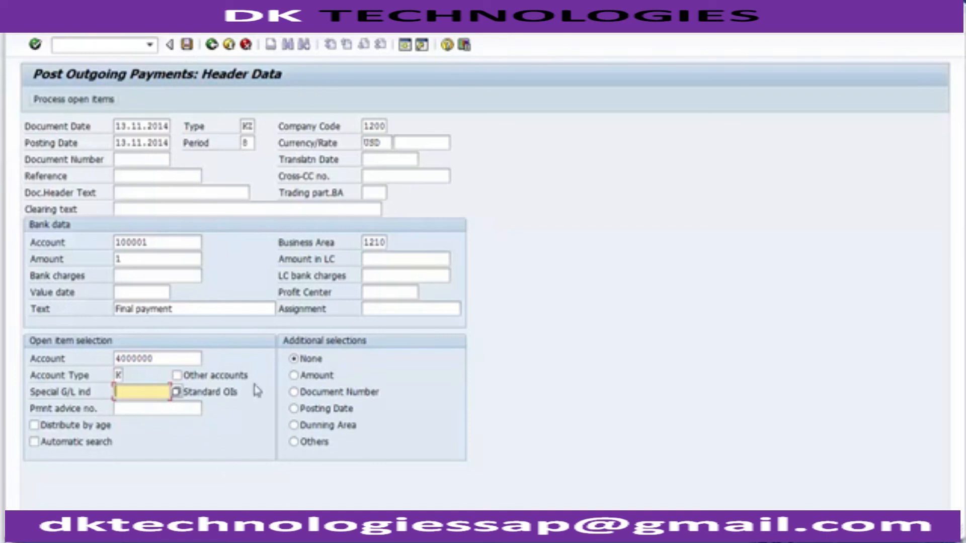
click(73, 104)
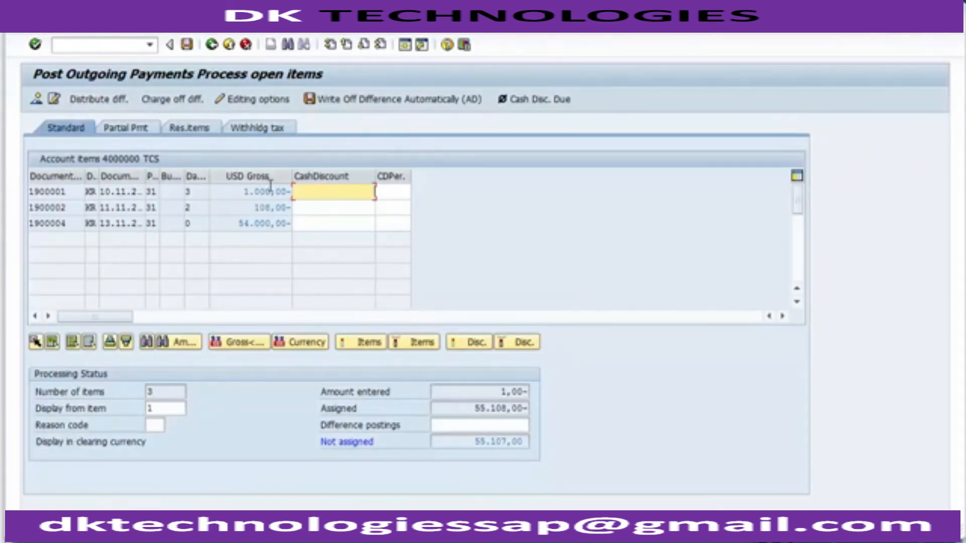
Compare the open invoices offered for payment with the Vendor Line Item Display, examining the advances' amounts and special G/L indicators
click(61, 206)
click(62, 220)
click(288, 528)
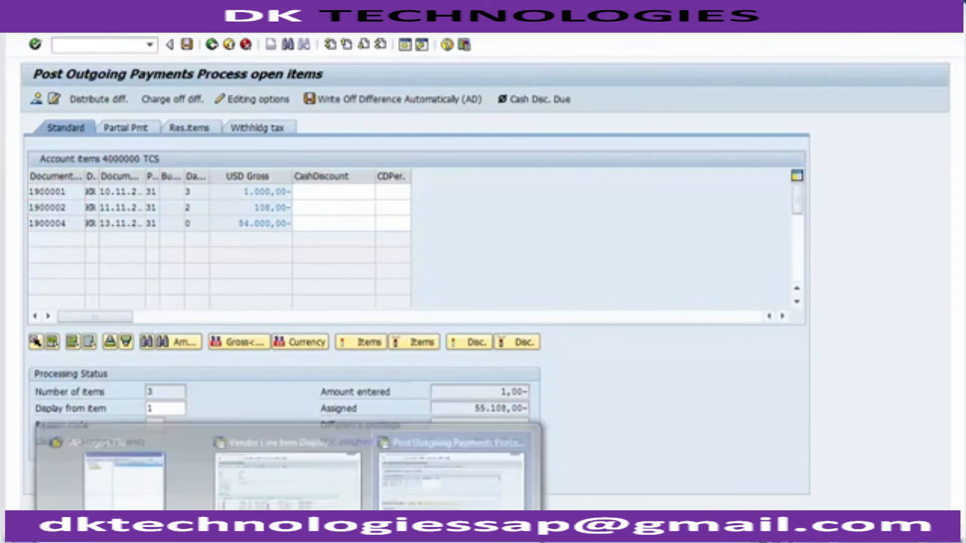
click(263, 491)
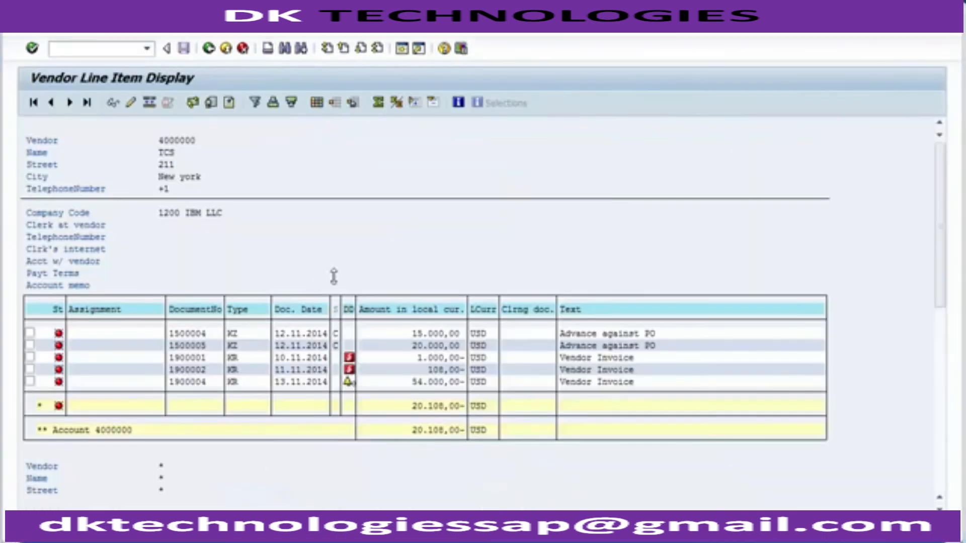
click(406, 370)
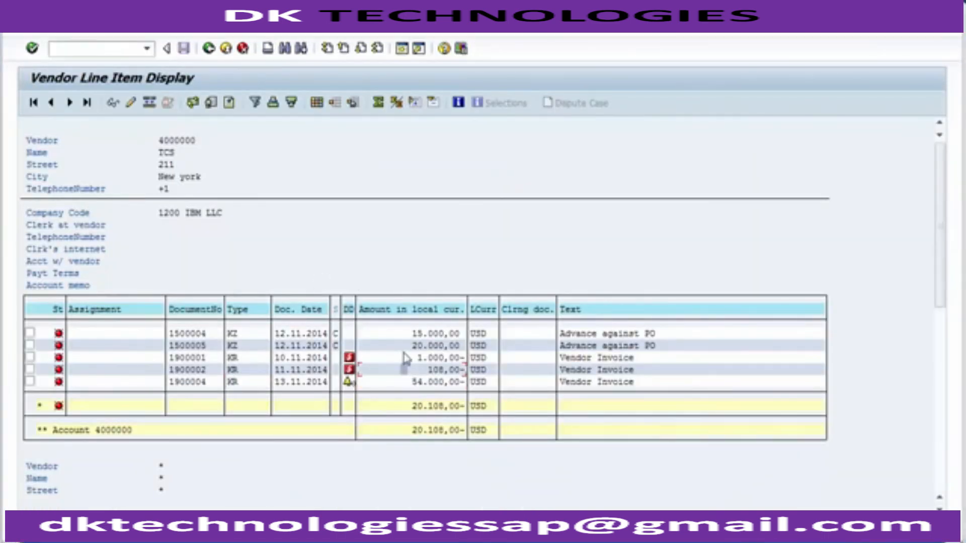
click(399, 334)
click(399, 346)
click(398, 354)
click(404, 261)
click(336, 344)
click(336, 334)
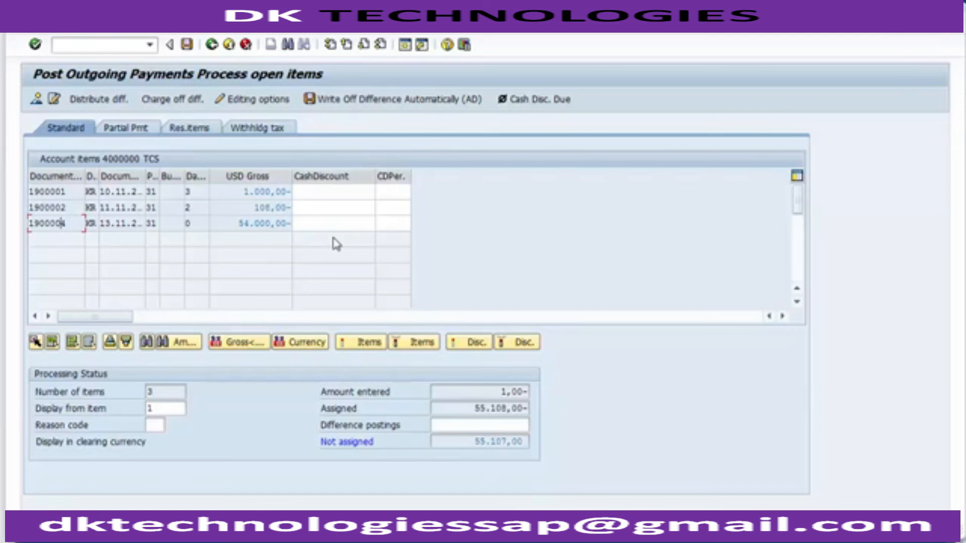
Examine the gross amounts of invoices 1900001 and 1900004 against the down payments in the line item display
click(265, 194)
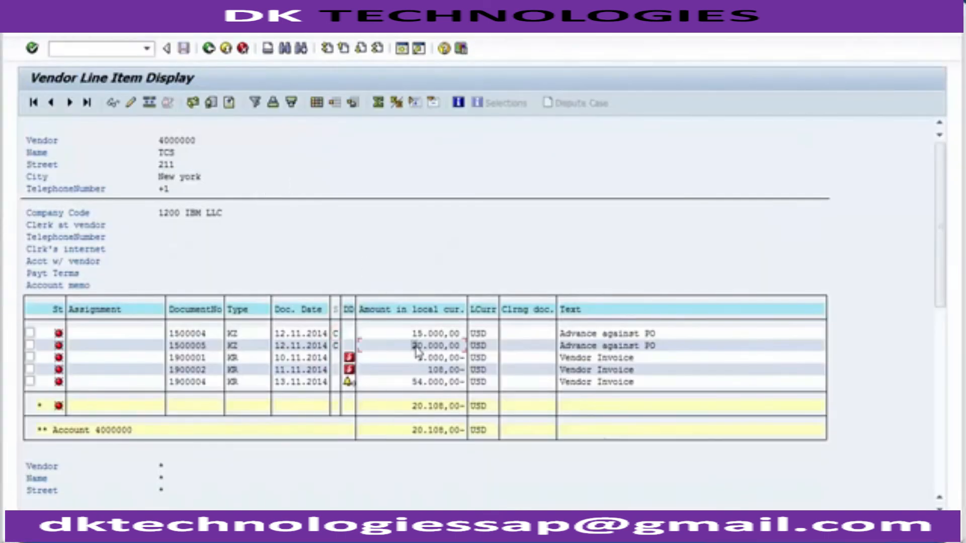
click(395, 215)
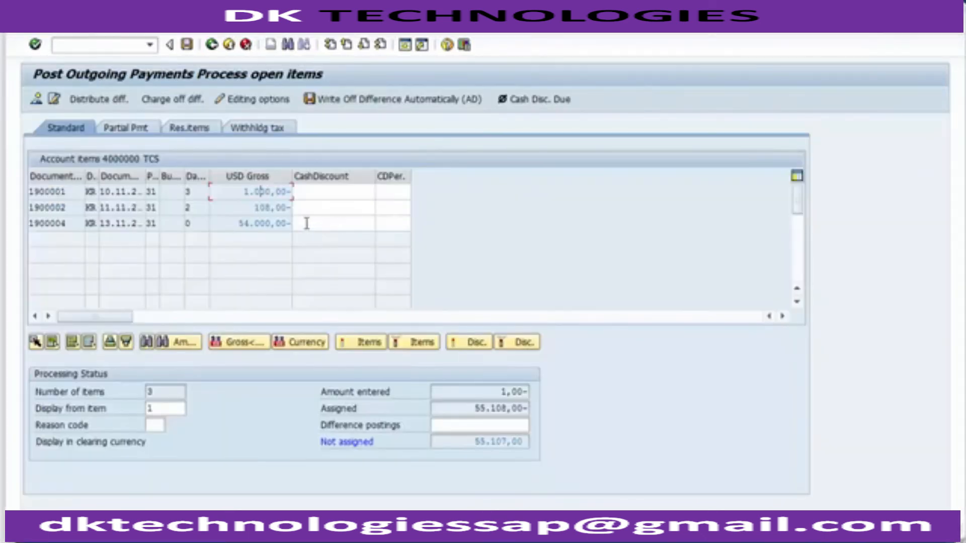
click(260, 221)
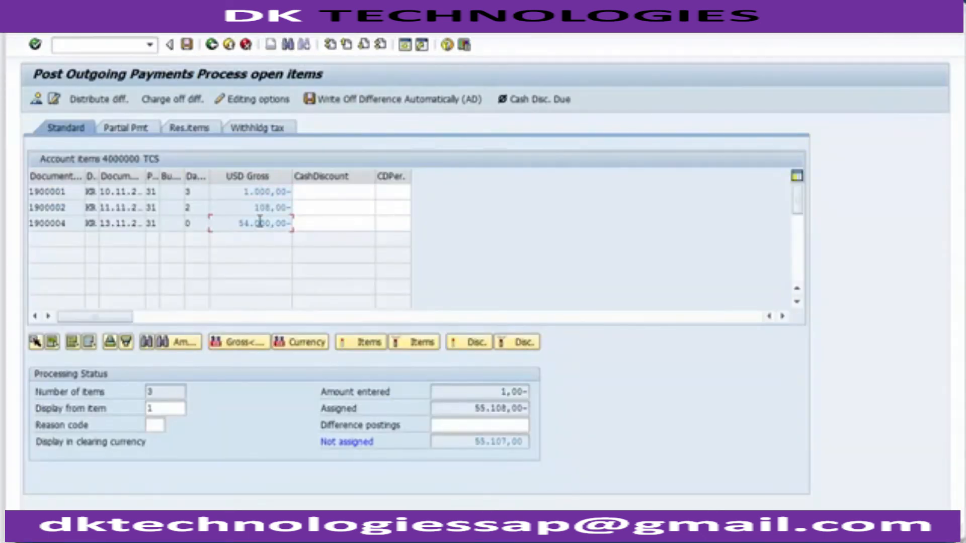